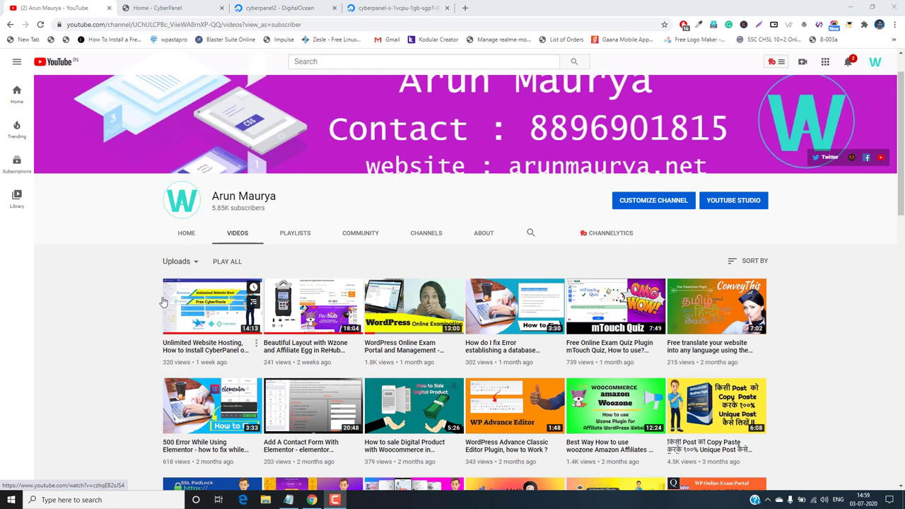
Switch to CyberPanel and load the Default package's limits for modification.
left_click(157, 9)
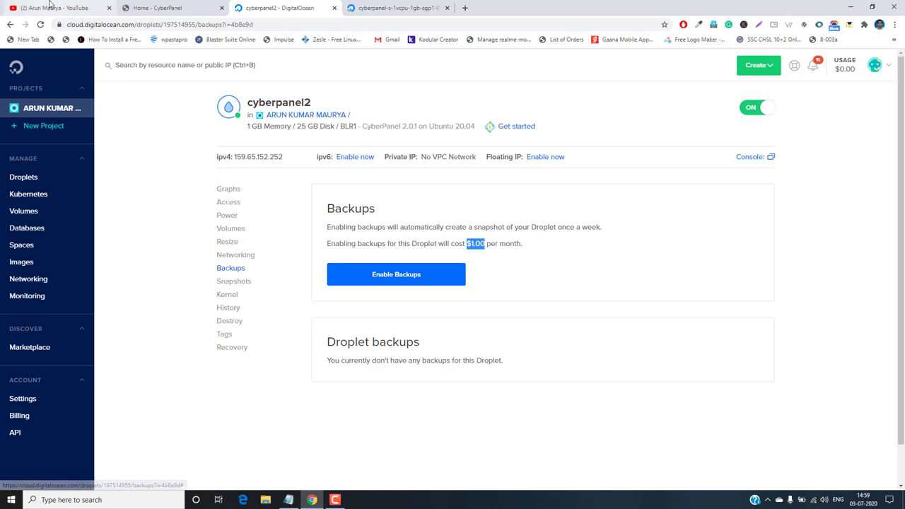
left_click(149, 9)
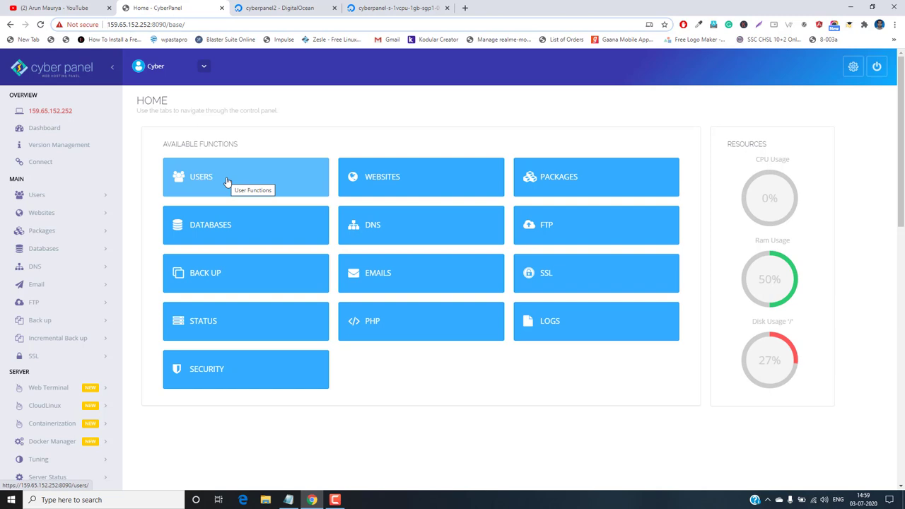
left_click(612, 181)
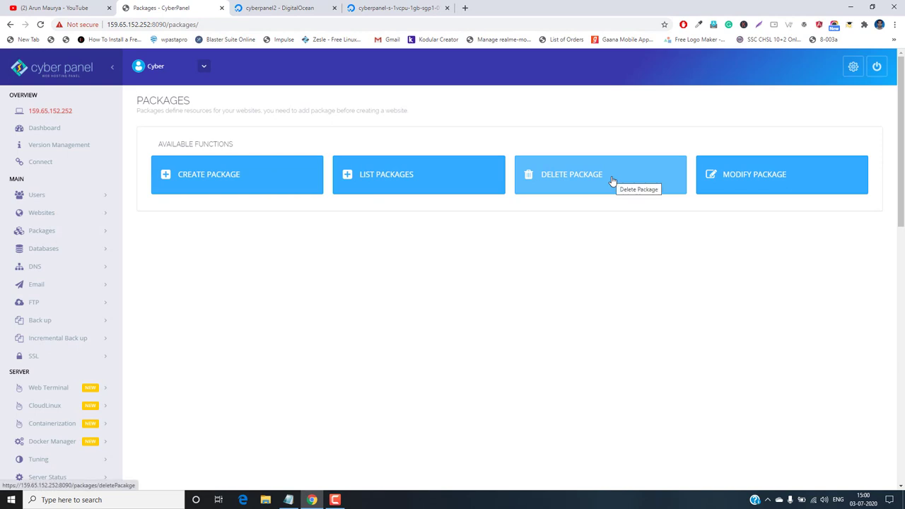
left_click(731, 186)
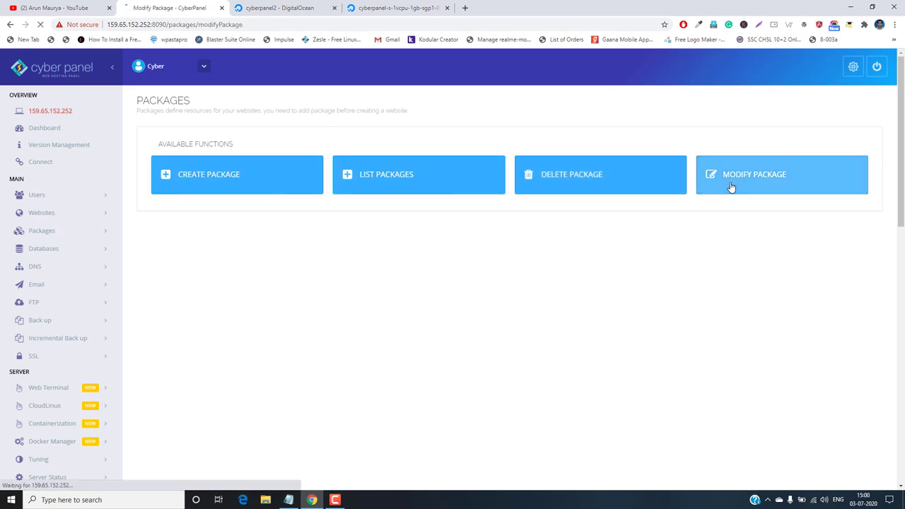
left_click(397, 184)
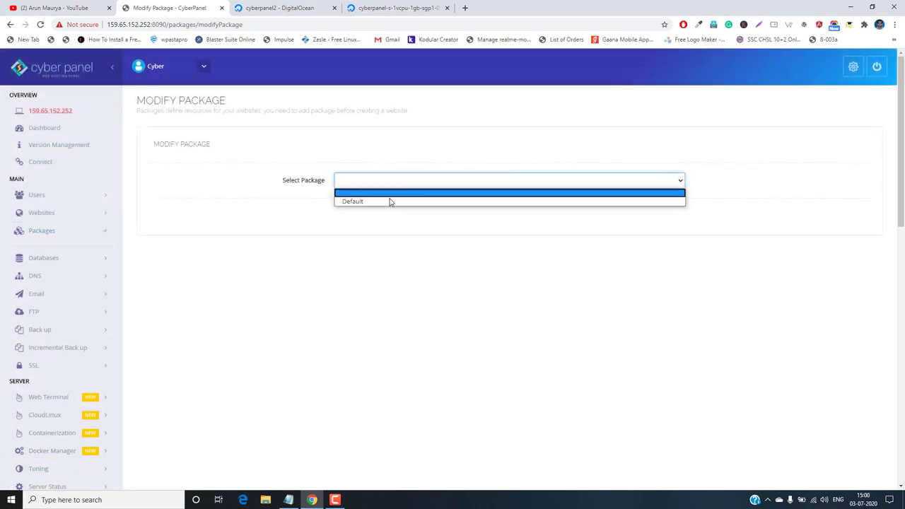
left_click(358, 202)
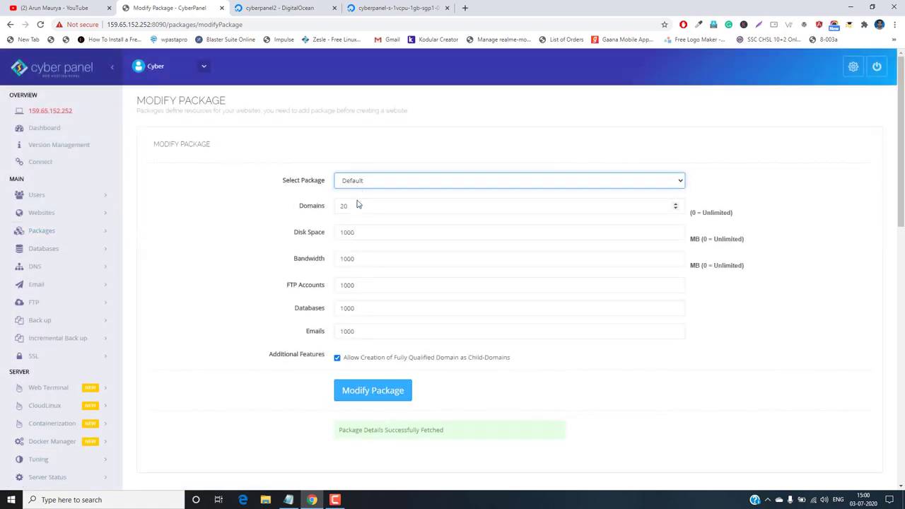
scroll(359, 247, "down", 2)
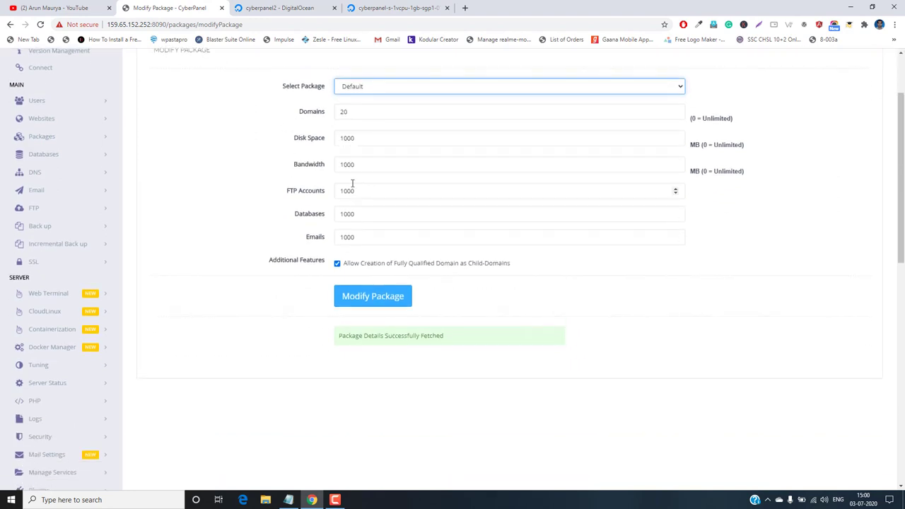
scroll(359, 138, "up", 1)
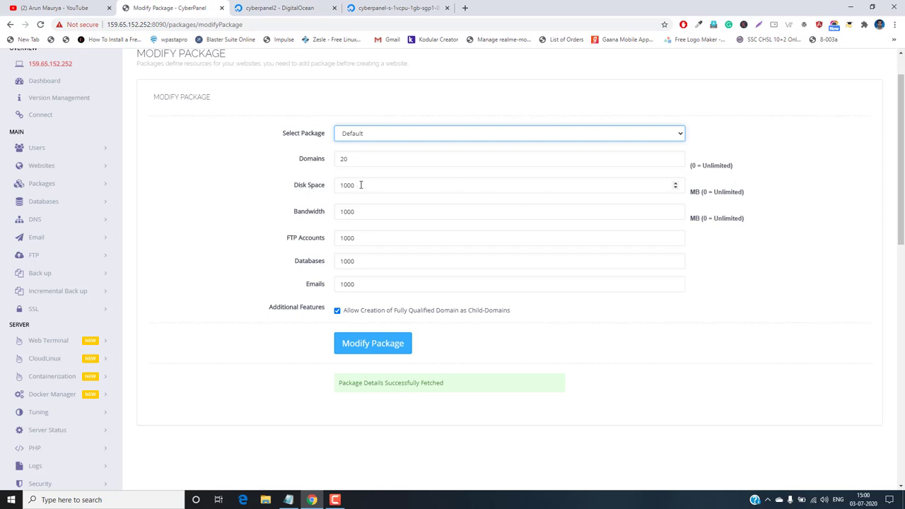
Check the DigitalOcean droplet pages and set the Default package's disk space to 24000 MB.
left_click(424, 6)
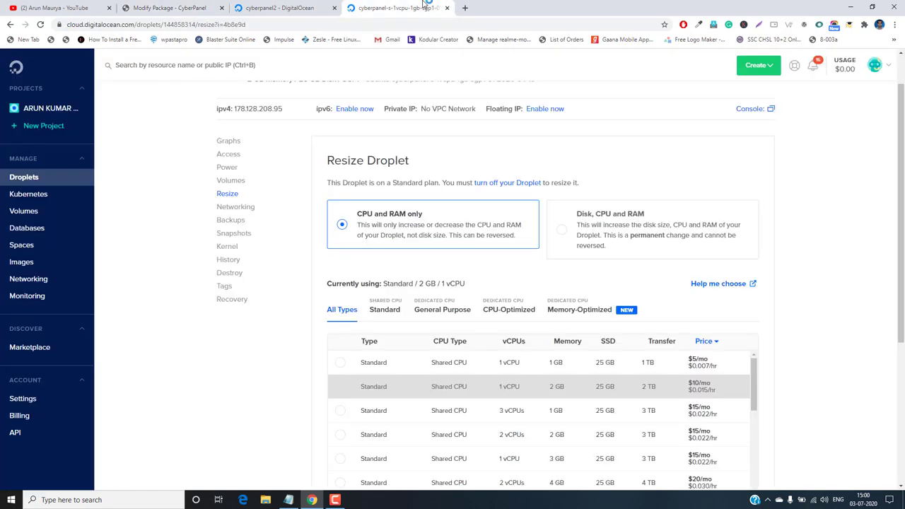
left_click(277, 7)
left_click(183, 7)
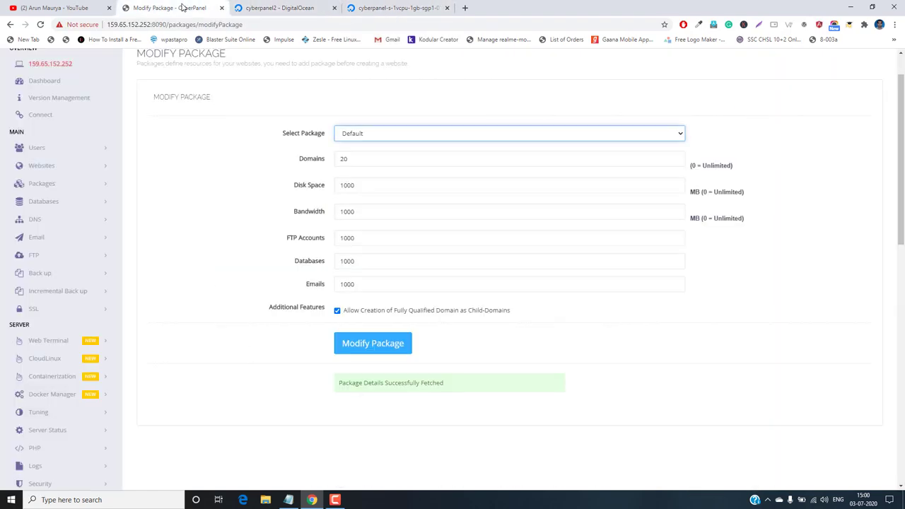
double_click(337, 186)
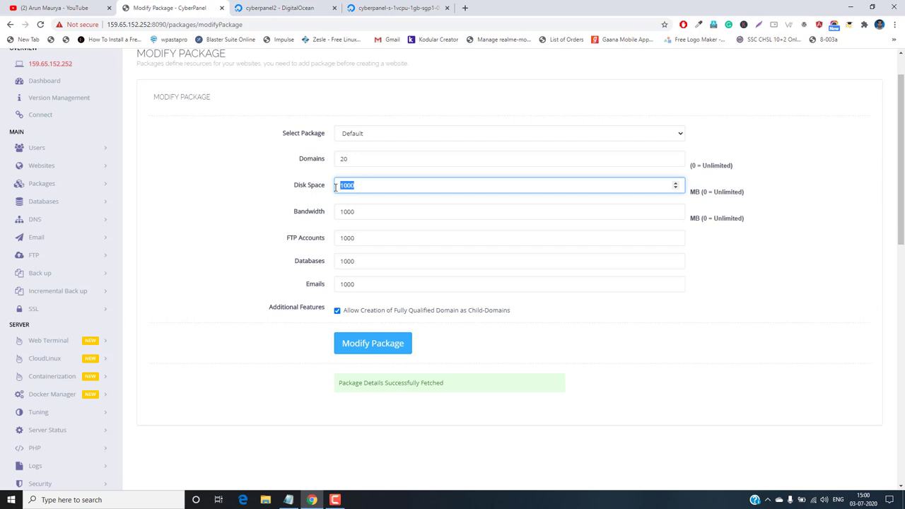
type("24")
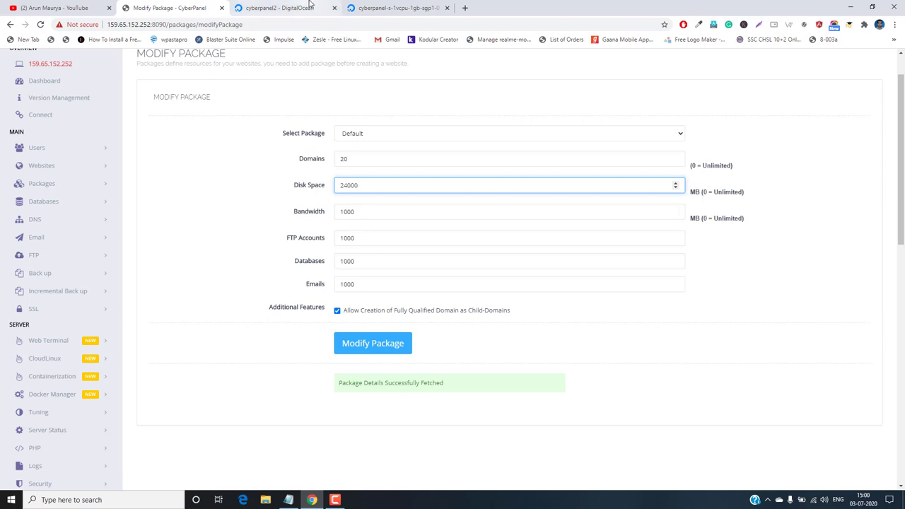
Set the Default package's bandwidth to 1000 MB and save the modified package.
left_click(280, 7)
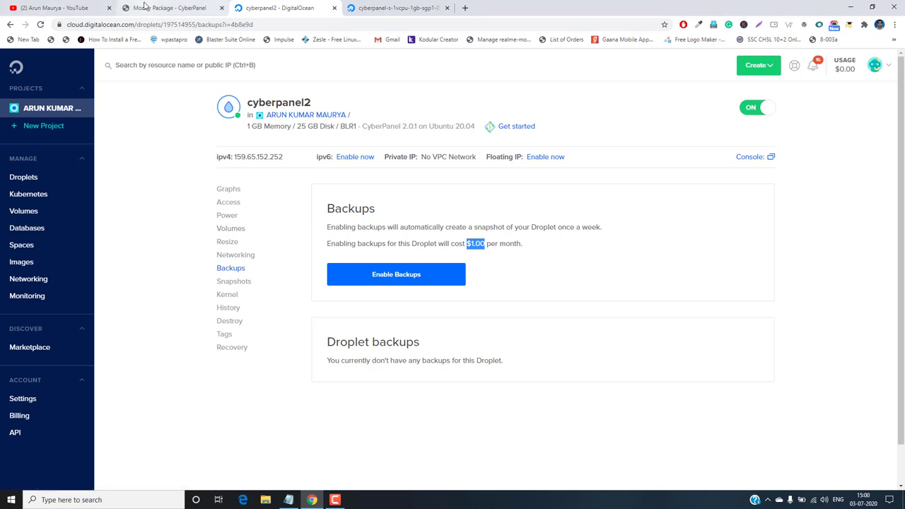
left_click(168, 8)
double_click(359, 214)
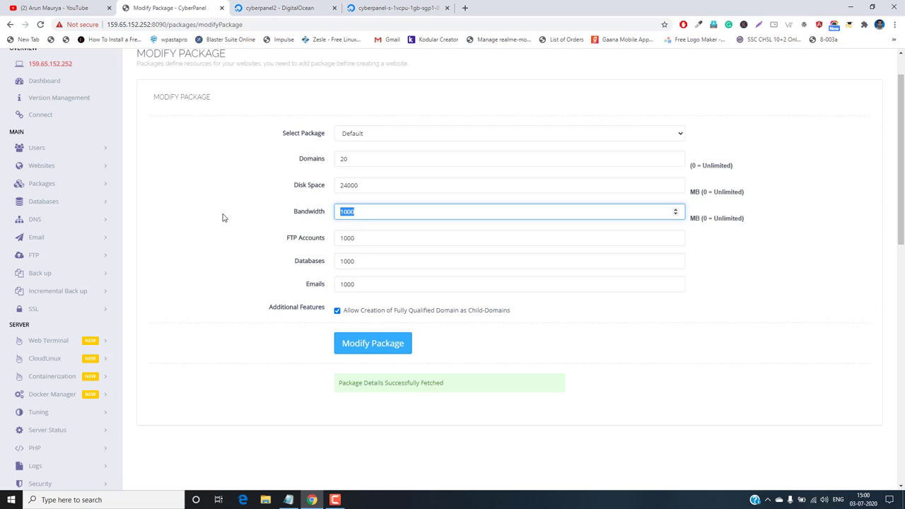
type("1000")
left_click(349, 353)
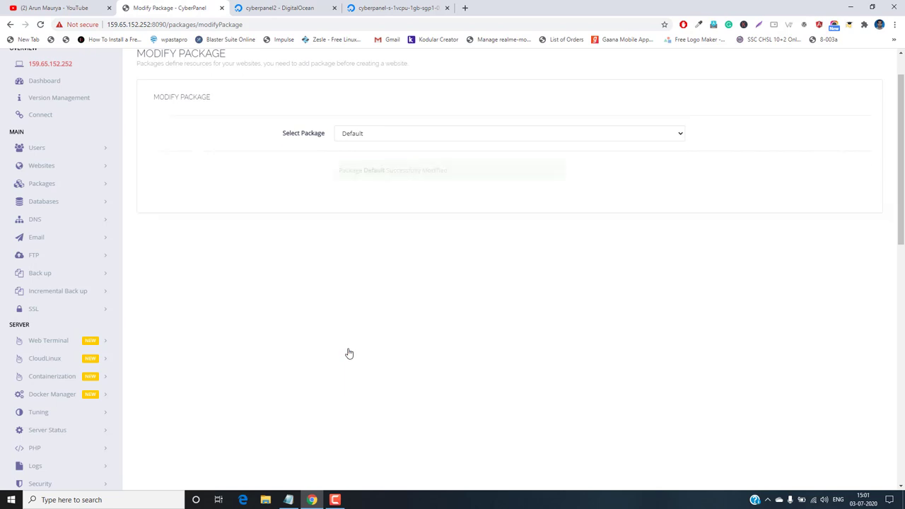
Open the form for creating a new package and review its fields.
scroll(277, 332, "up", 1)
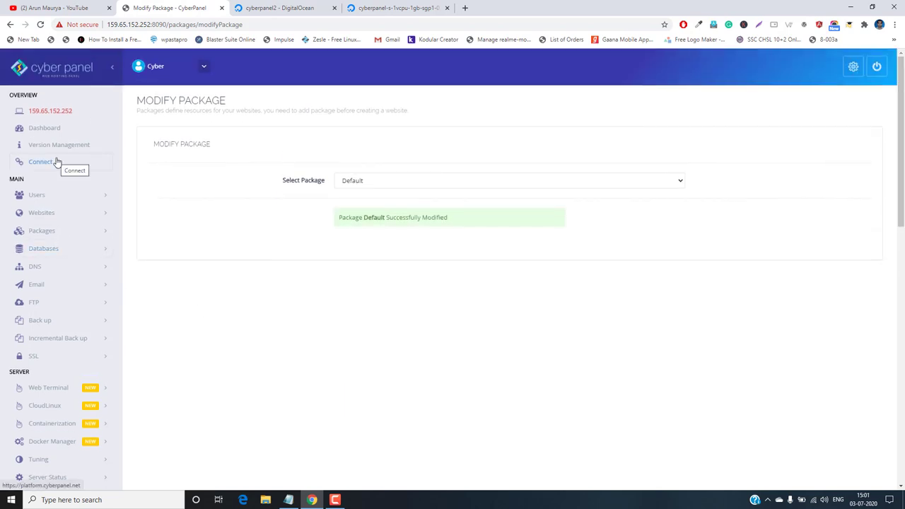
left_click(56, 234)
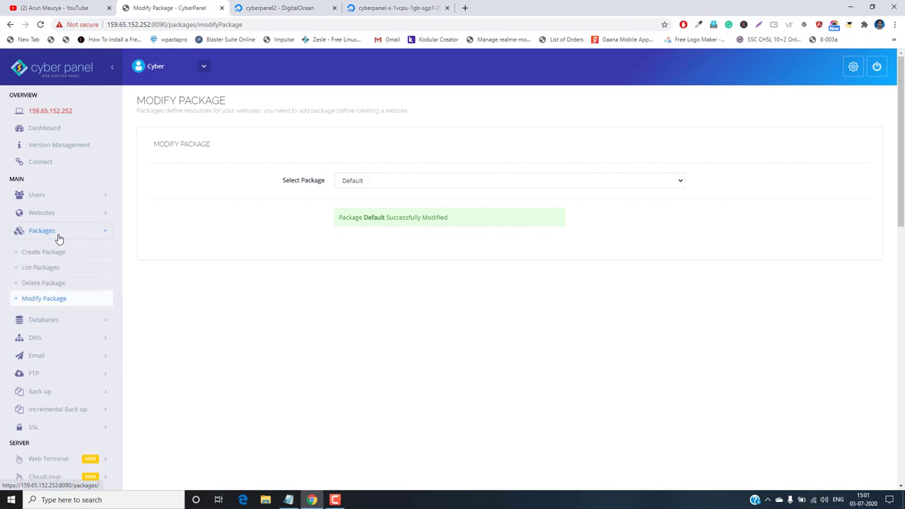
left_click(42, 252)
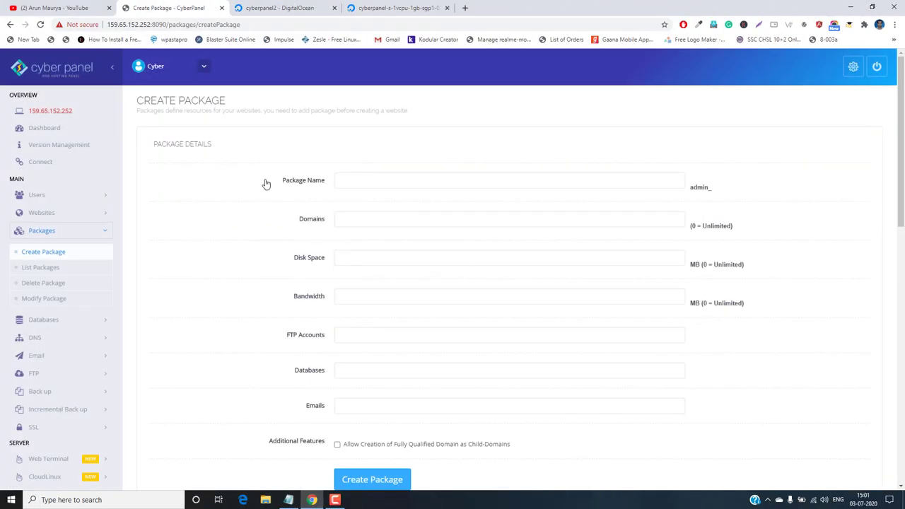
scroll(266, 183, "down", 2)
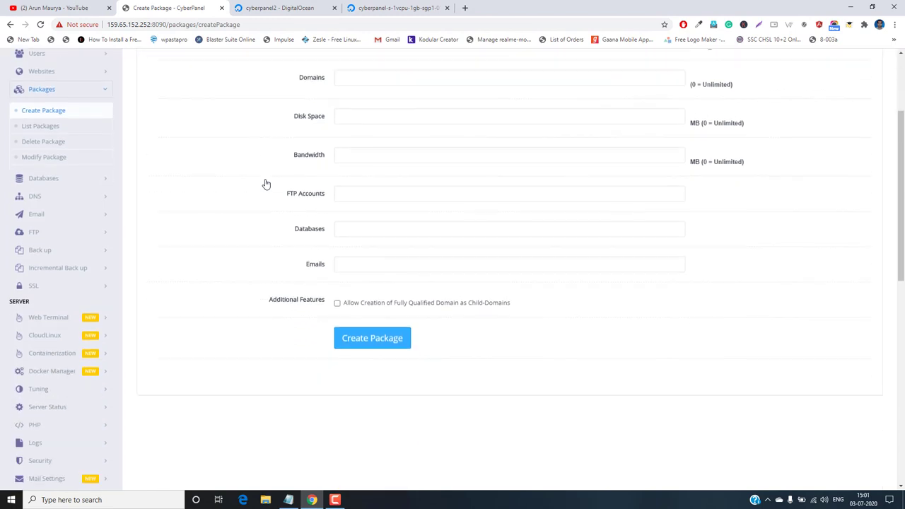
scroll(266, 184, "up", 2)
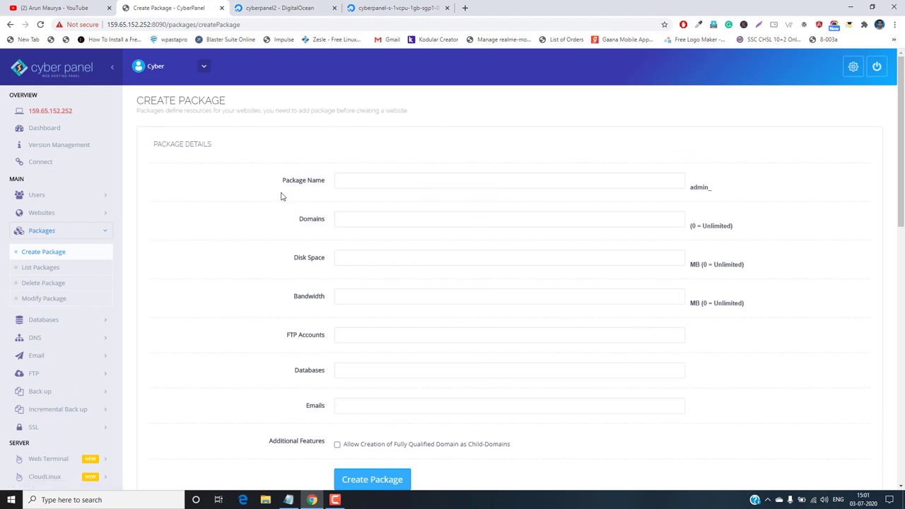
Open the database creation form for parantappublicschool.com and examine its database name and user name fields.
left_click(50, 133)
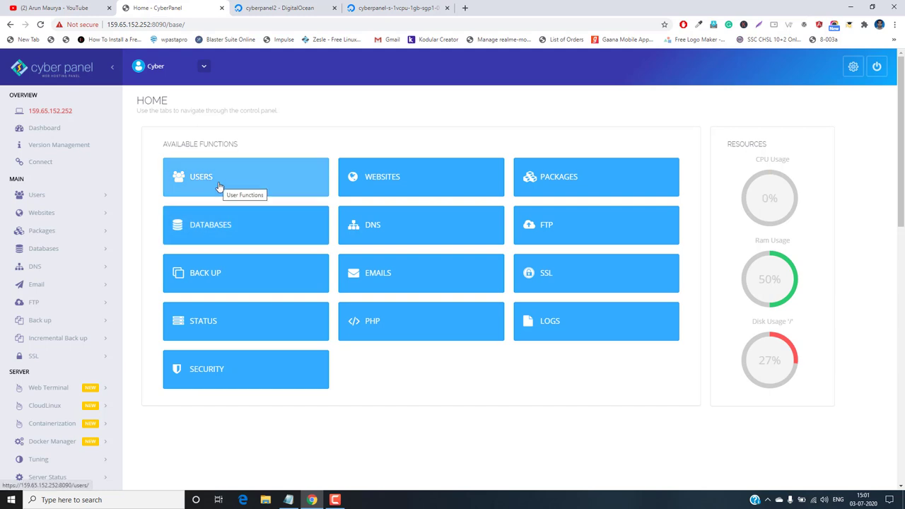
left_click(217, 226)
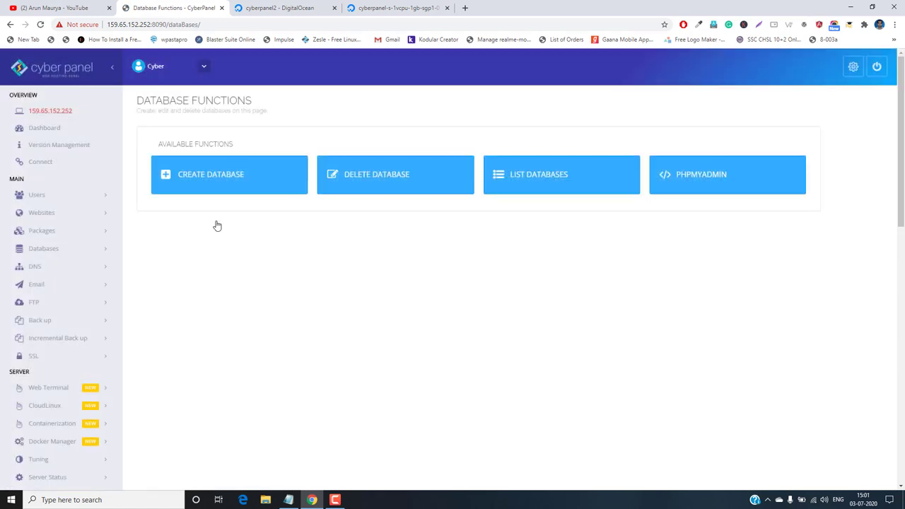
left_click(197, 187)
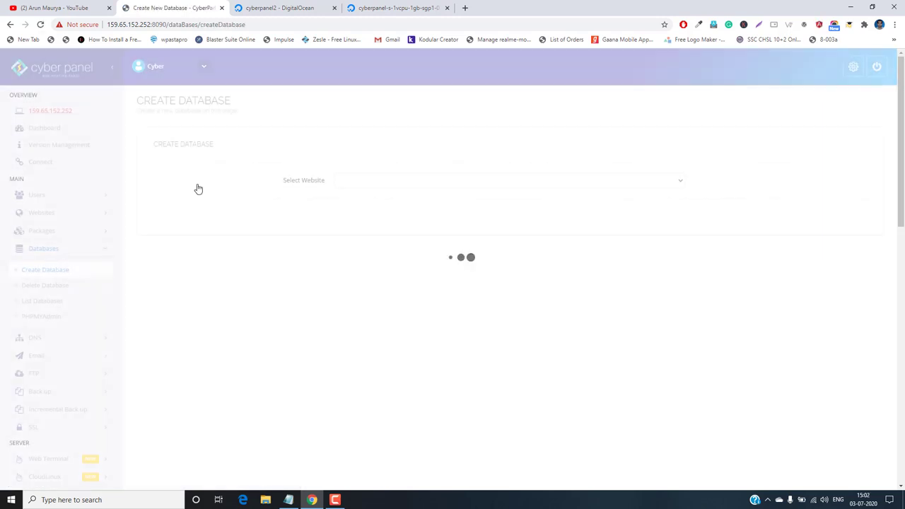
left_click(355, 177)
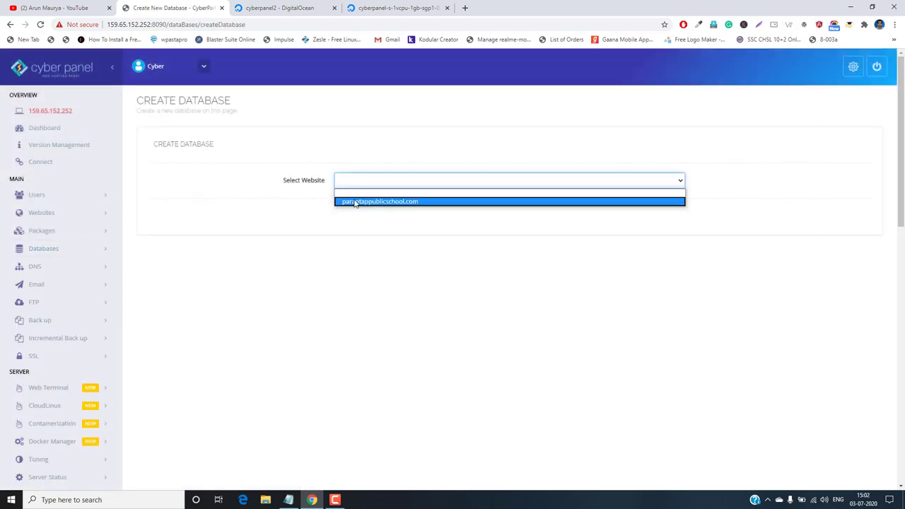
left_click(356, 203)
left_click(343, 220)
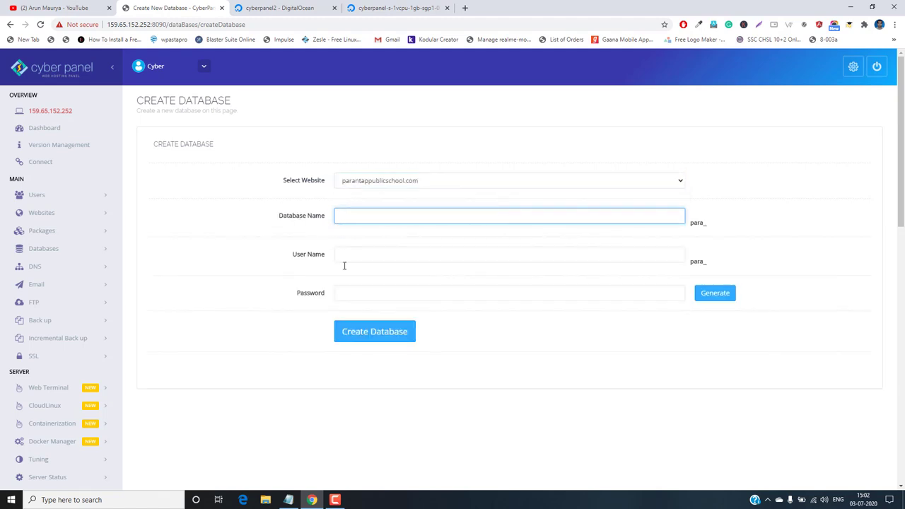
left_click(345, 258)
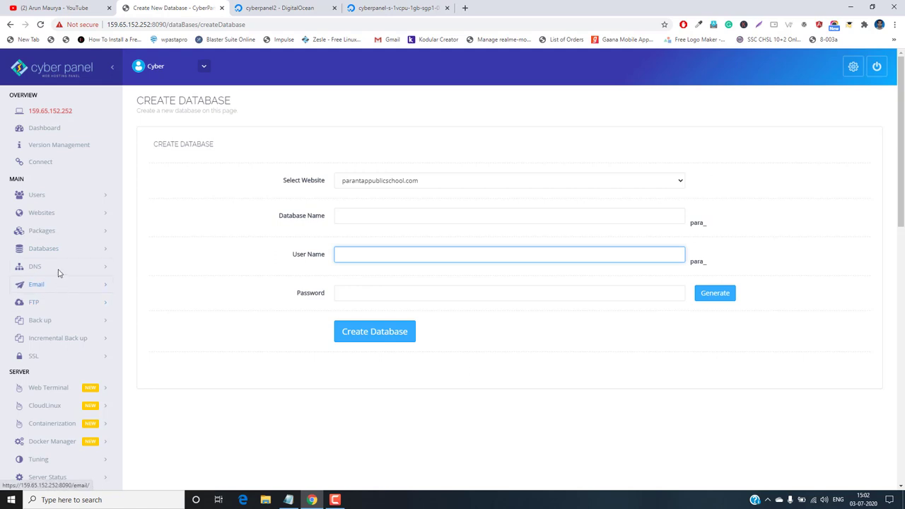
List the databases of parantappublicschool.com and open the password change form for the listed database.
left_click(53, 128)
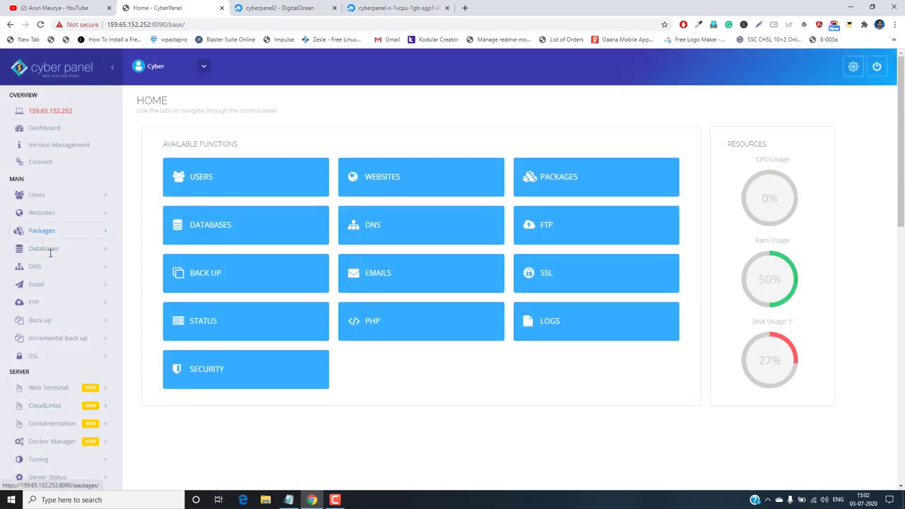
left_click(56, 248)
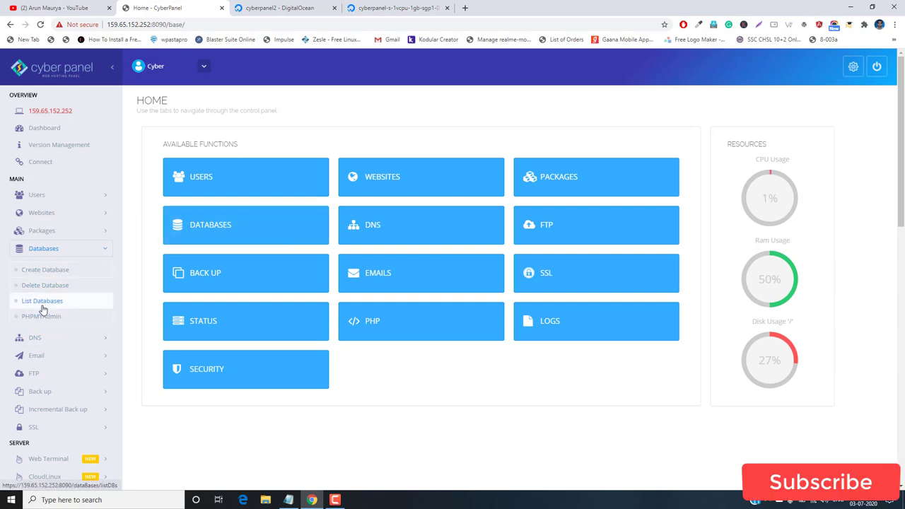
left_click(43, 302)
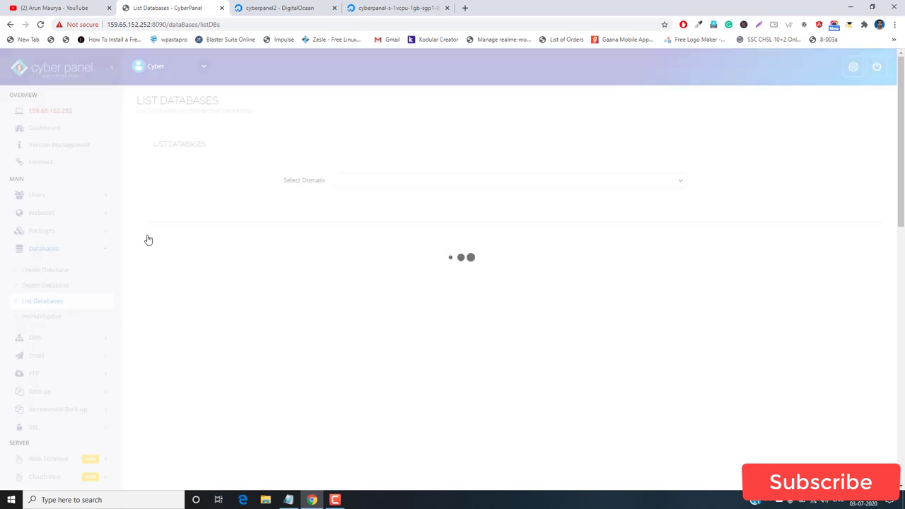
left_click(380, 182)
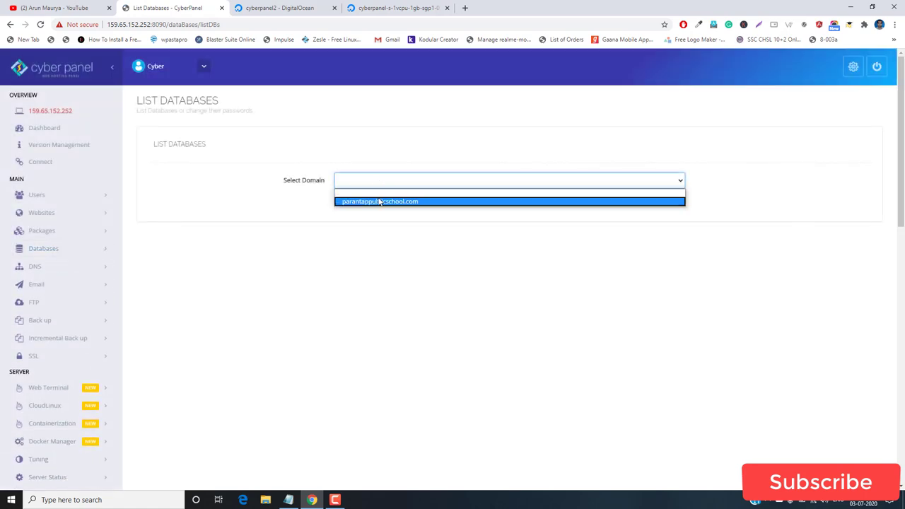
left_click(380, 201)
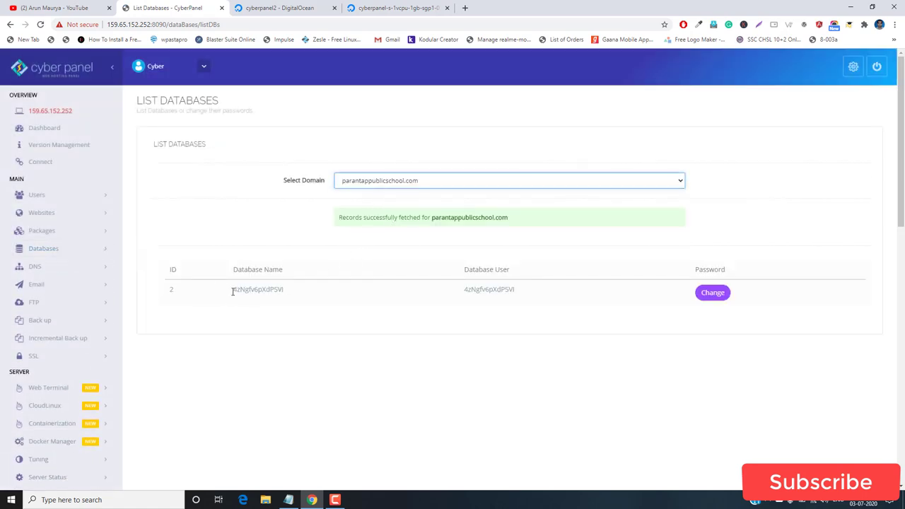
left_click_drag(232, 291, 285, 294)
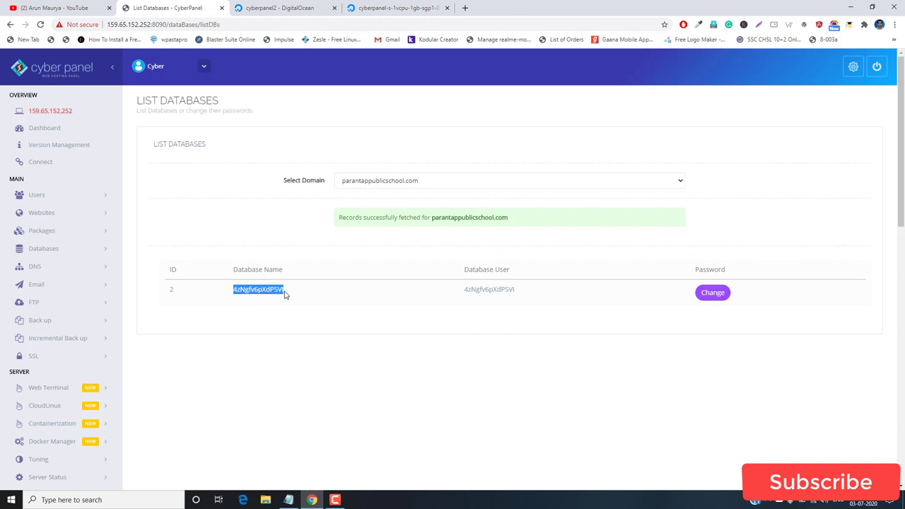
left_click(713, 293)
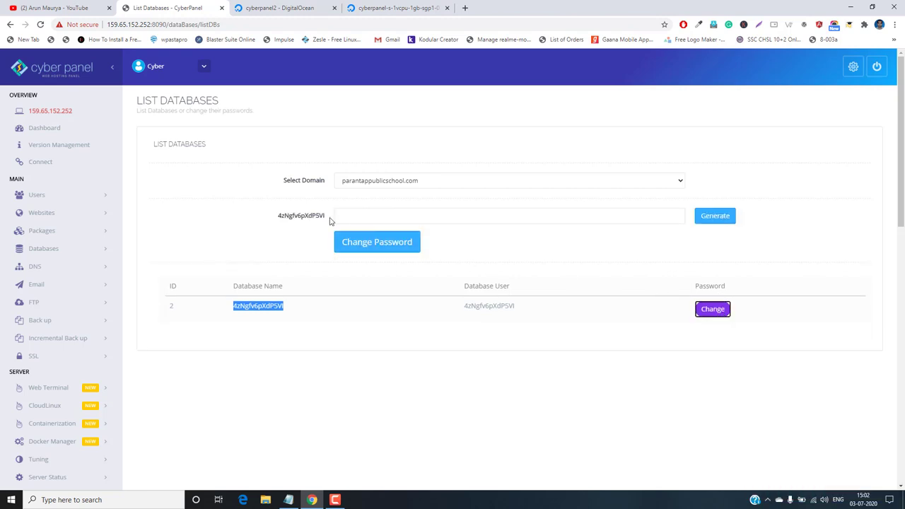
Open phpMyAdmin from the server's database functions.
left_click(56, 251)
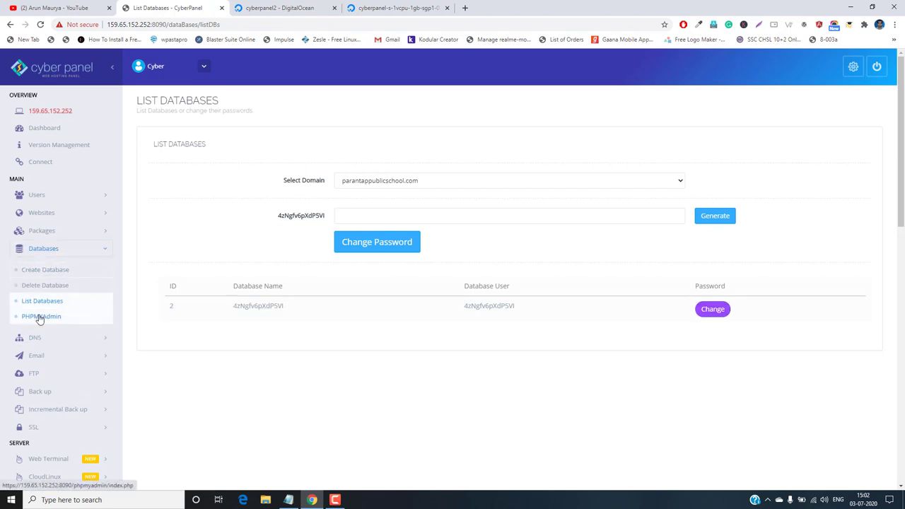
left_click(39, 318)
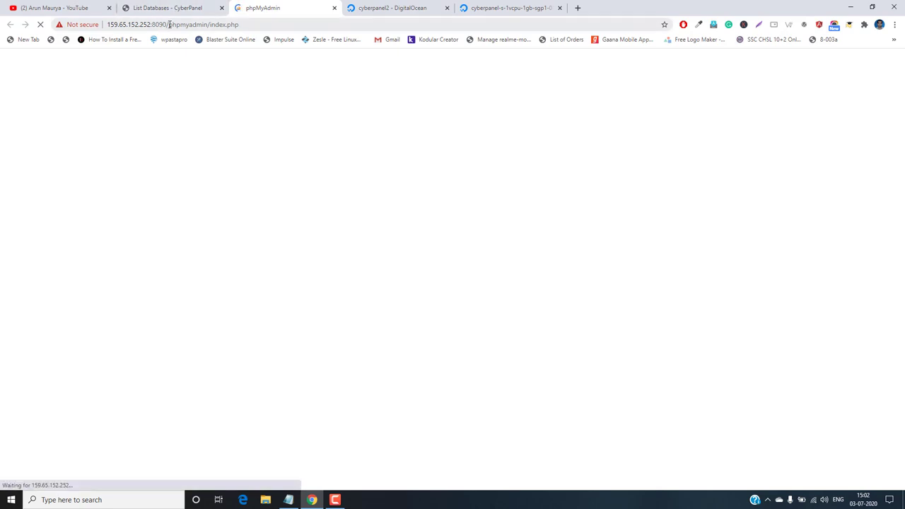
Close the phpMyAdmin login page and list the DNS functions in CyberPanel.
left_click_drag(209, 25, 257, 27)
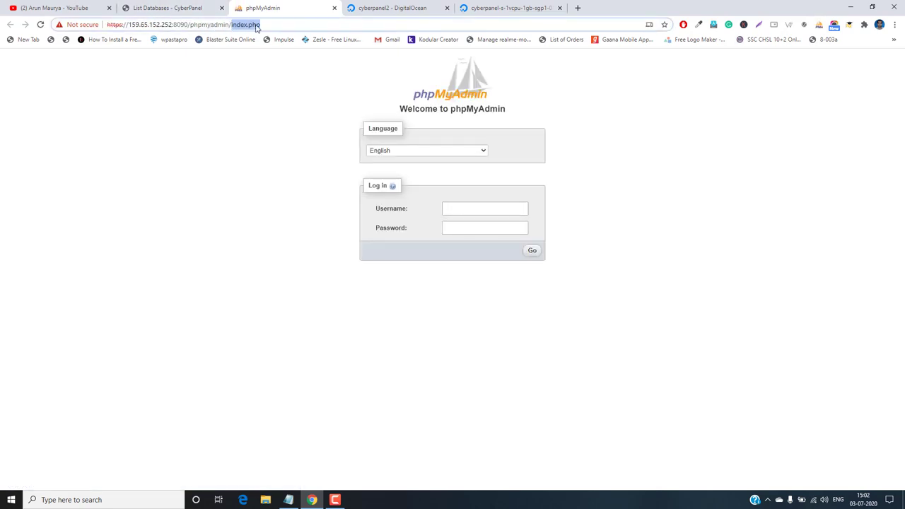
left_click(333, 10)
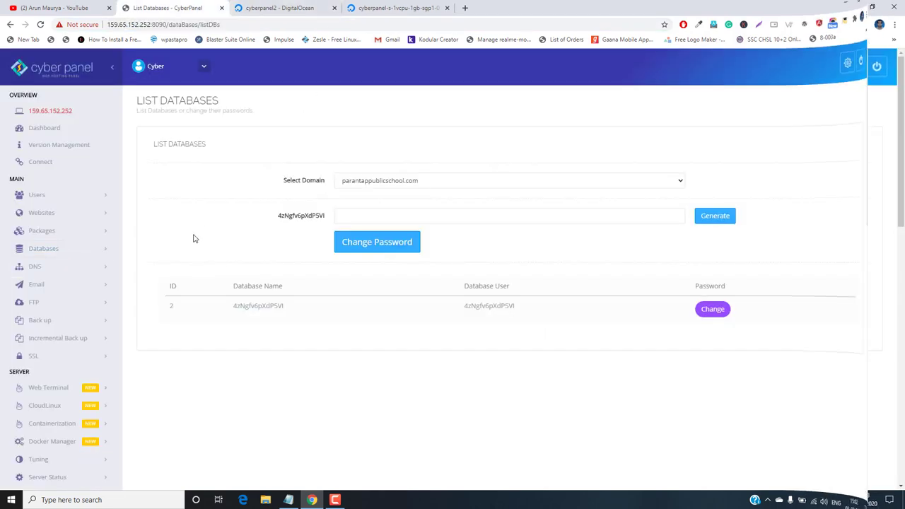
left_click(49, 270)
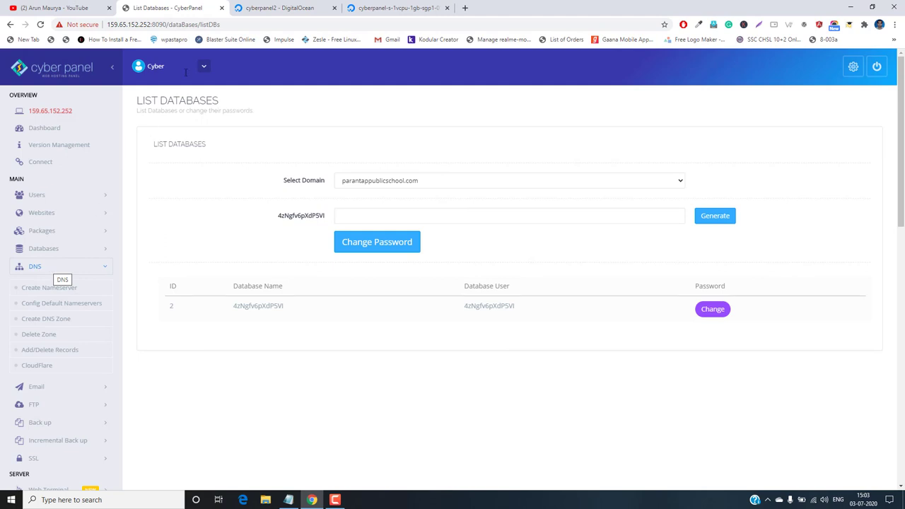
View the cyberpanel2 droplet in DigitalOcean, highlight the server IP in CyberPanel's address, and review the nameserver creation form.
left_click(267, 7)
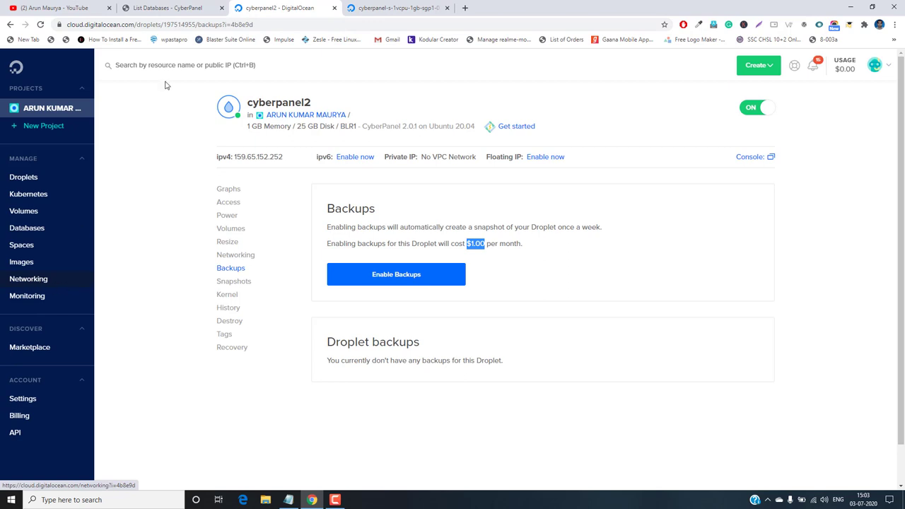
left_click(186, 7)
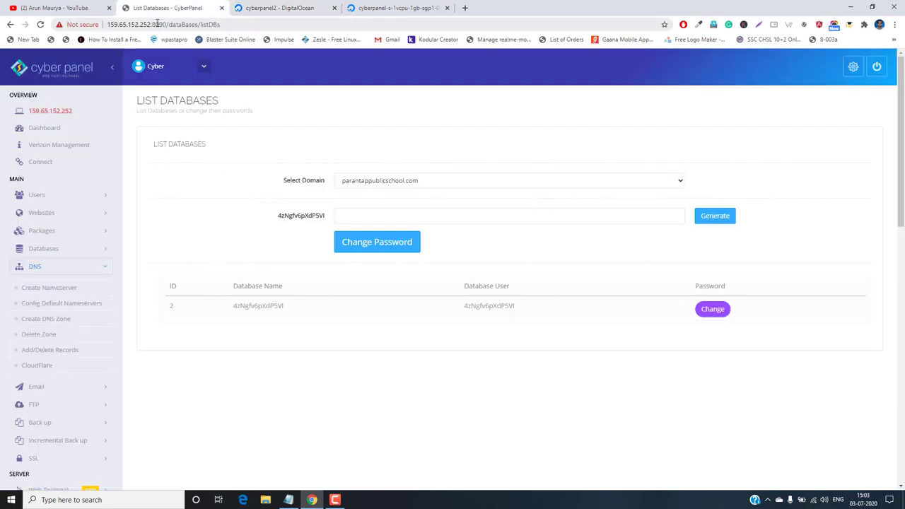
left_click_drag(151, 24, 111, 22)
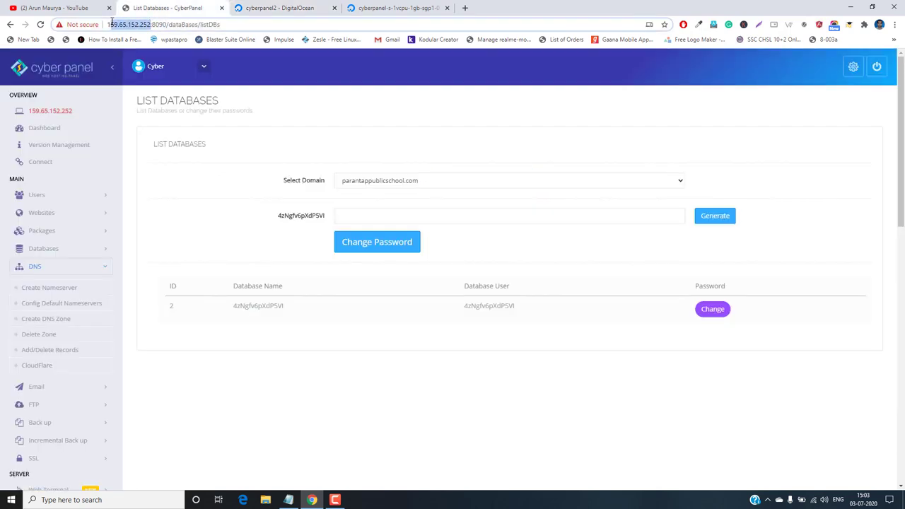
left_click(121, 25)
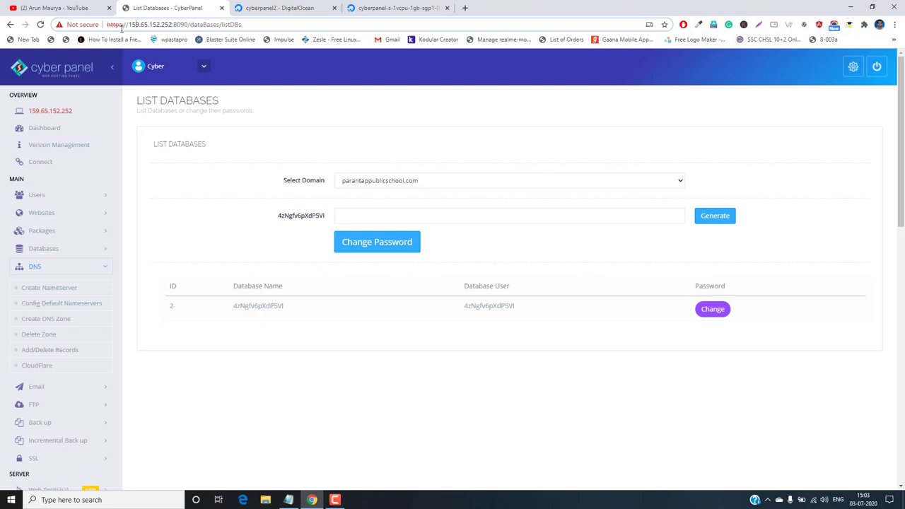
left_click_drag(130, 24, 167, 23)
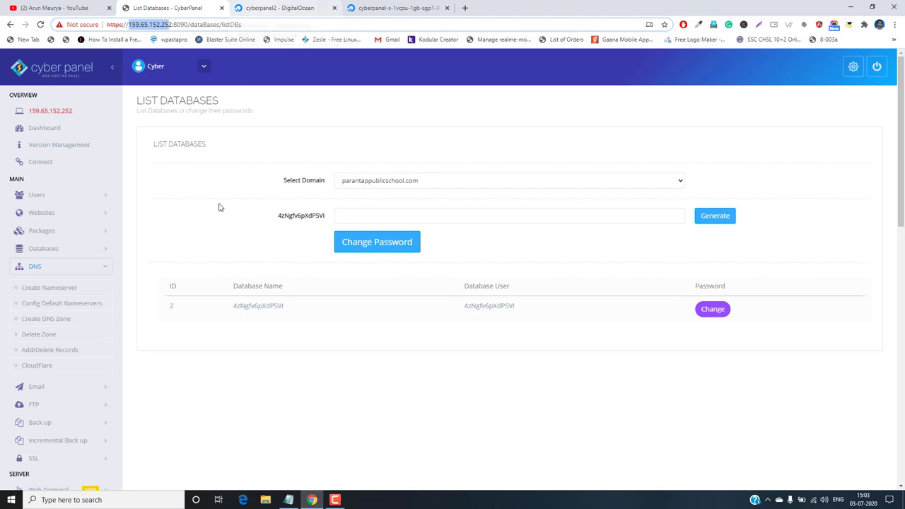
left_click(50, 288)
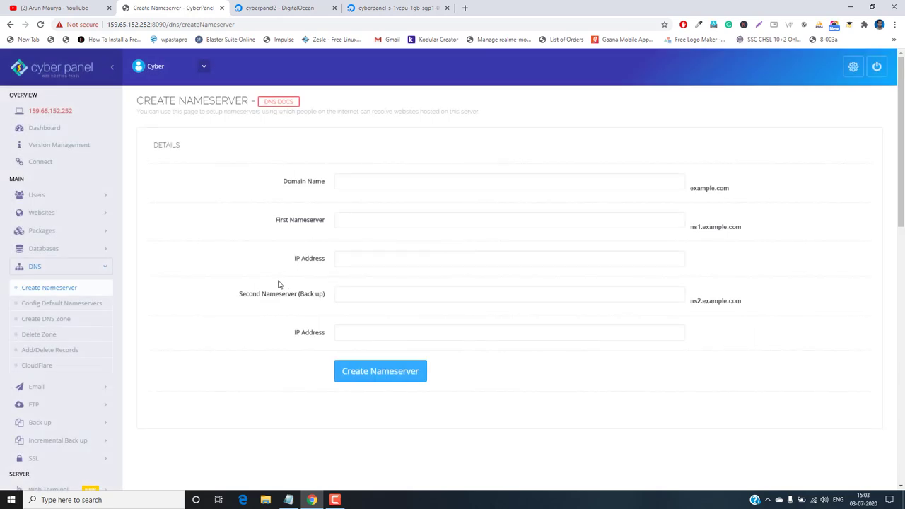
left_click(54, 270)
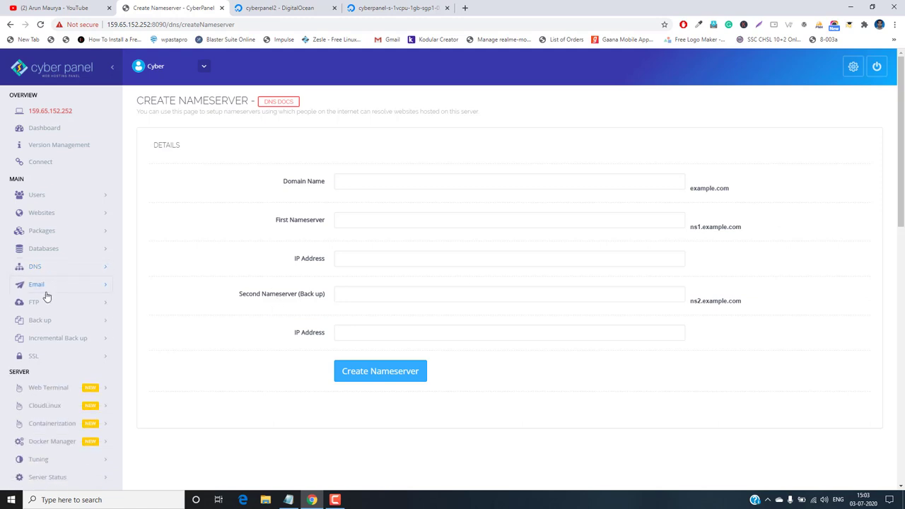
Look through the email functions, from creating and forwarding accounts to the DKIM manager and webmail access.
left_click(44, 290)
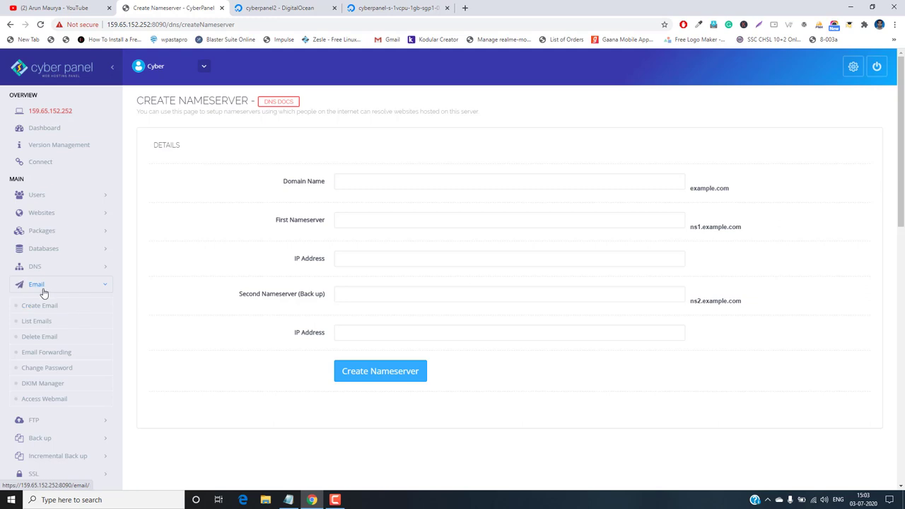
left_click(41, 287)
left_click(40, 287)
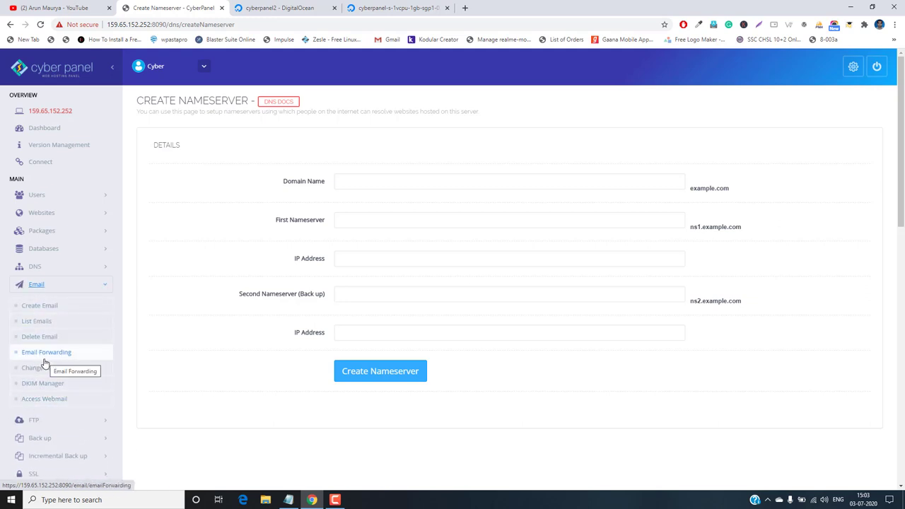
left_click(42, 292)
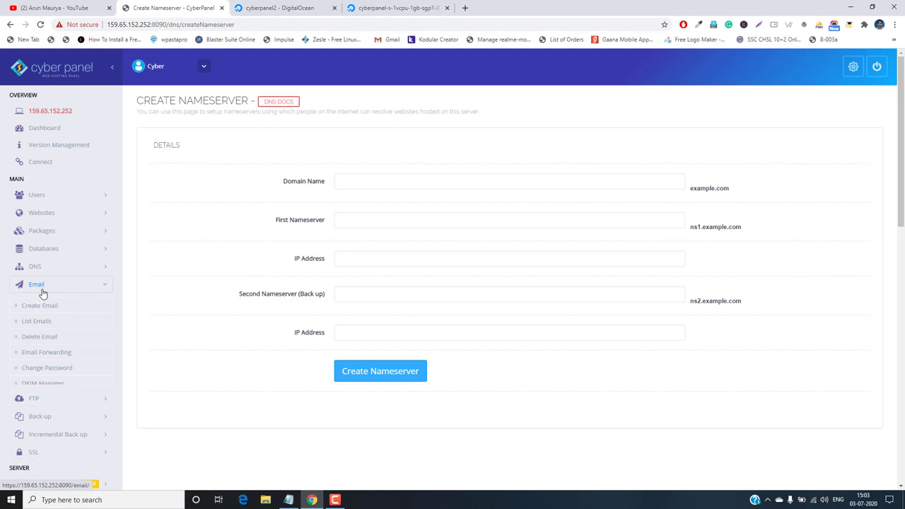
Look through the FTP account functions and the backup functions.
left_click(39, 303)
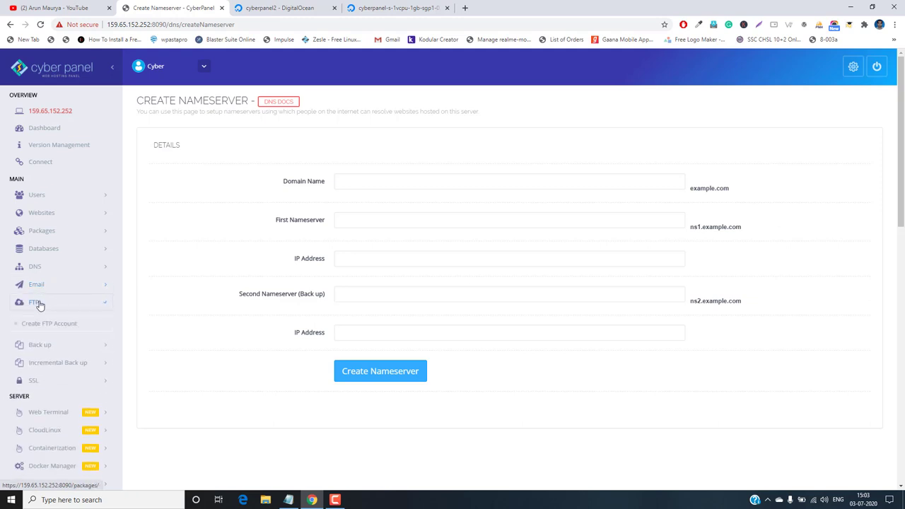
left_click(40, 303)
left_click(30, 324)
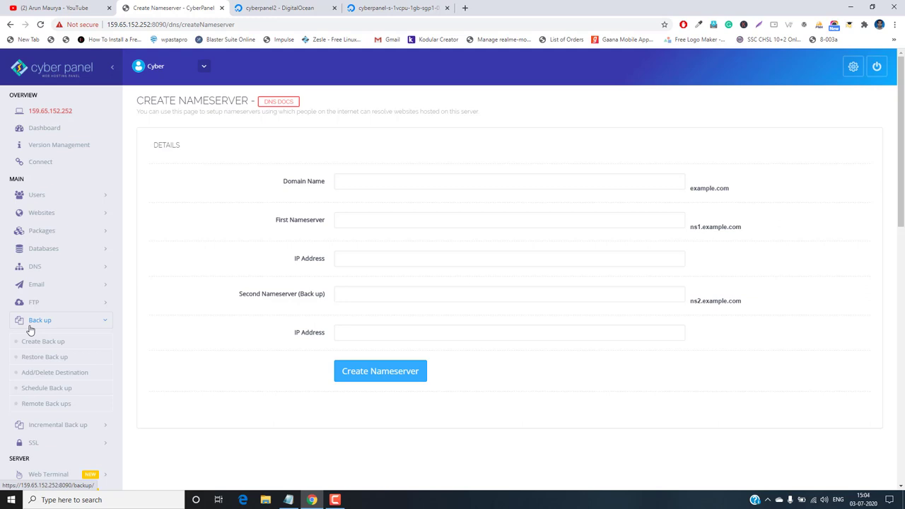
left_click(30, 327)
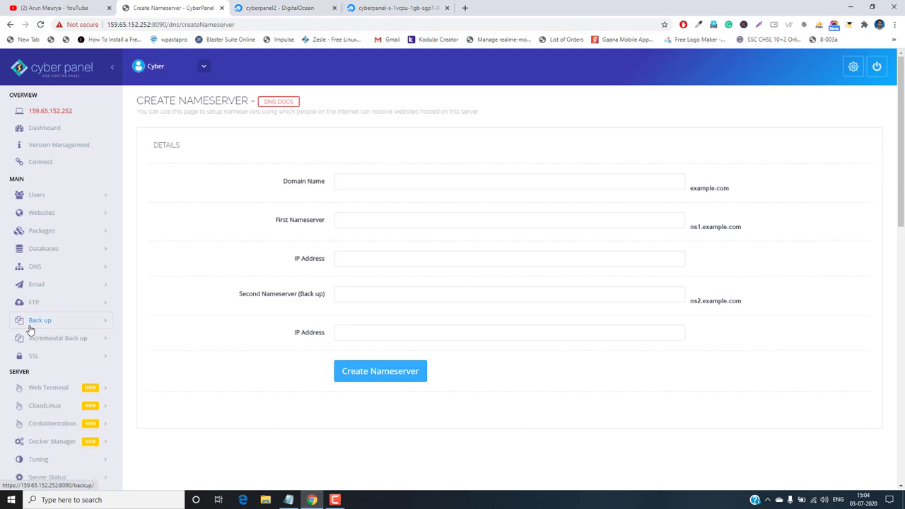
Open the SSL management page and select parantappublicschool.com as the website.
left_click(34, 356)
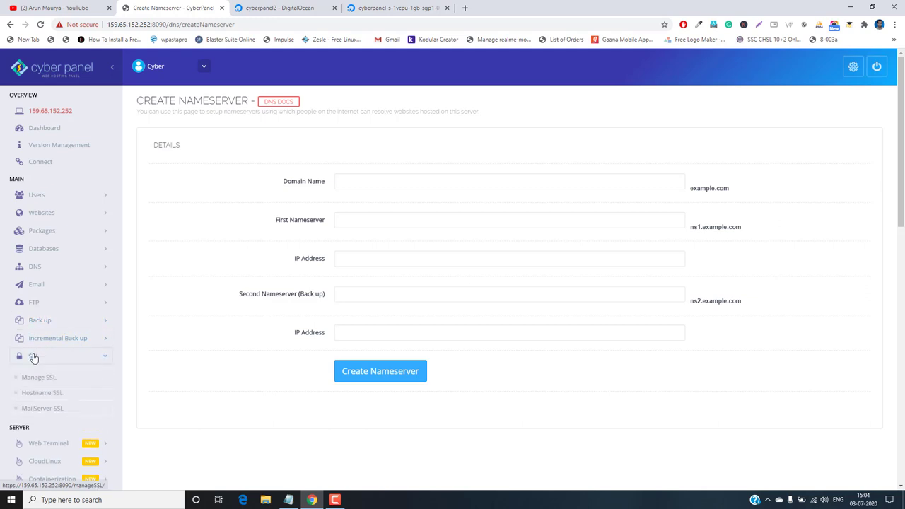
left_click(35, 376)
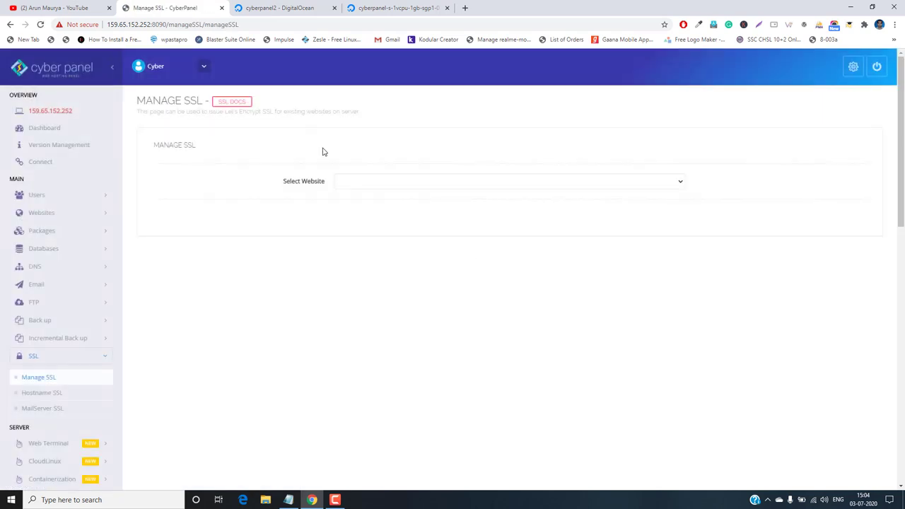
left_click(353, 184)
left_click(357, 201)
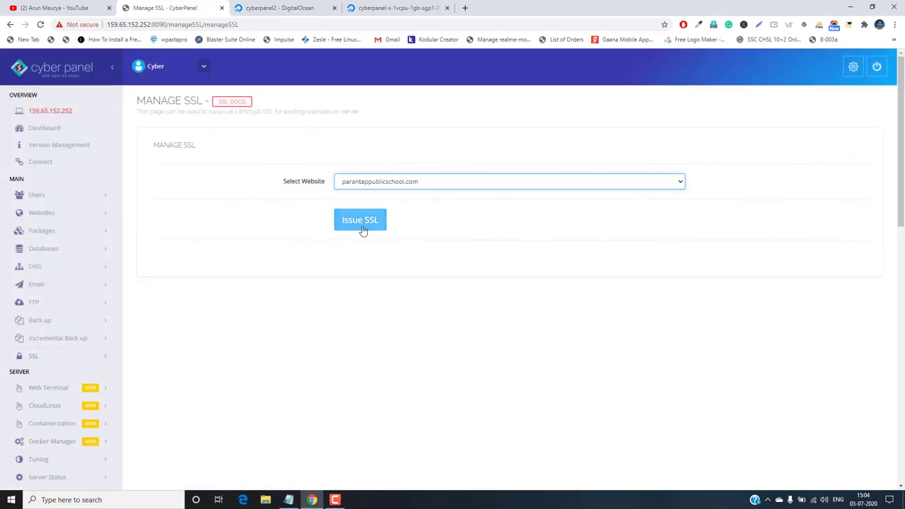
Open the website creation form in a separate browser tab and return to the SSL management page.
left_click(66, 214)
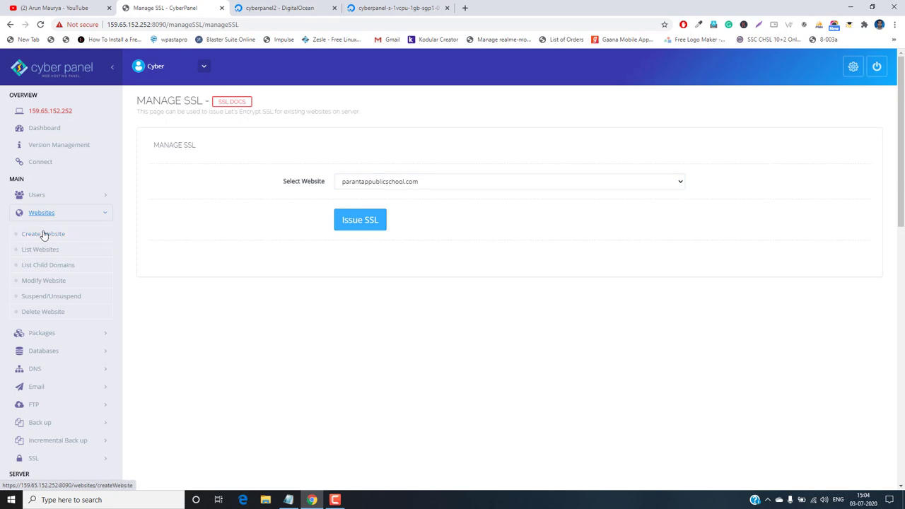
right_click(41, 239)
left_click(58, 249)
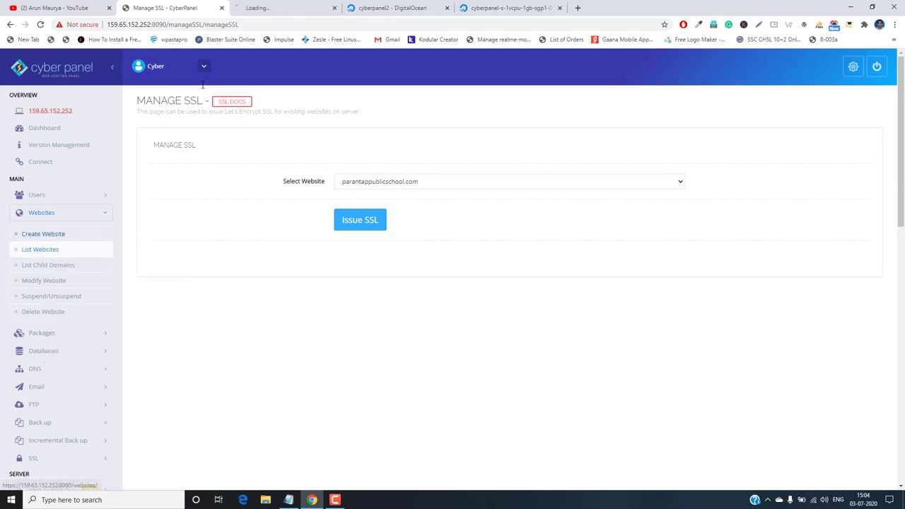
left_click(276, 6)
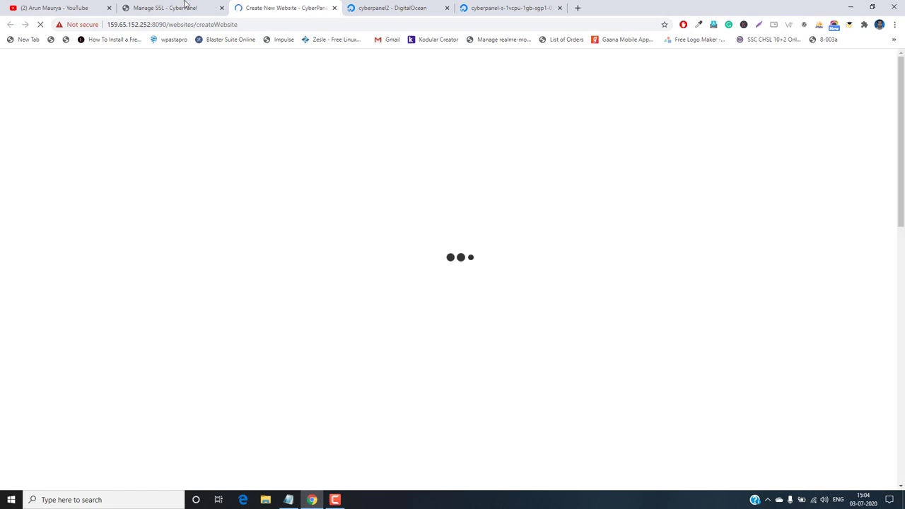
left_click(186, 7)
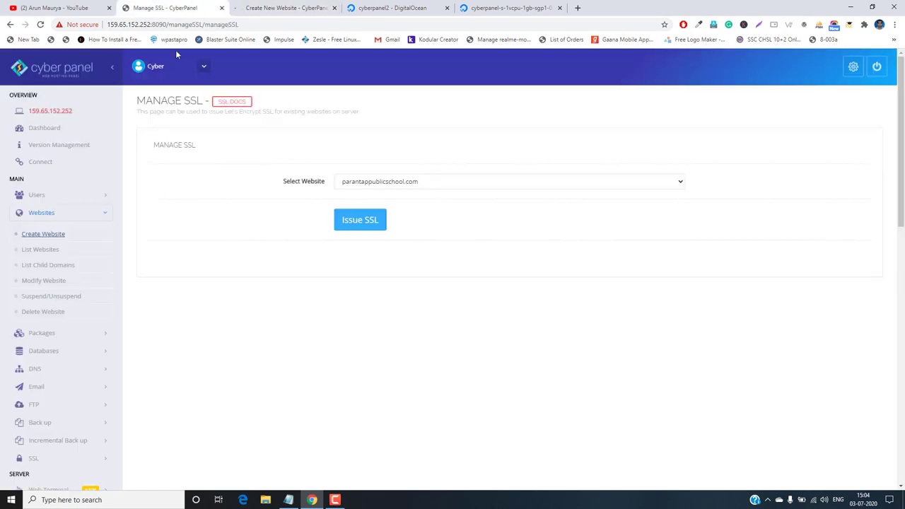
Open the suspend/unsuspend page, select parantappublicschool.com, and examine the available state options without choosing one.
left_click(39, 298)
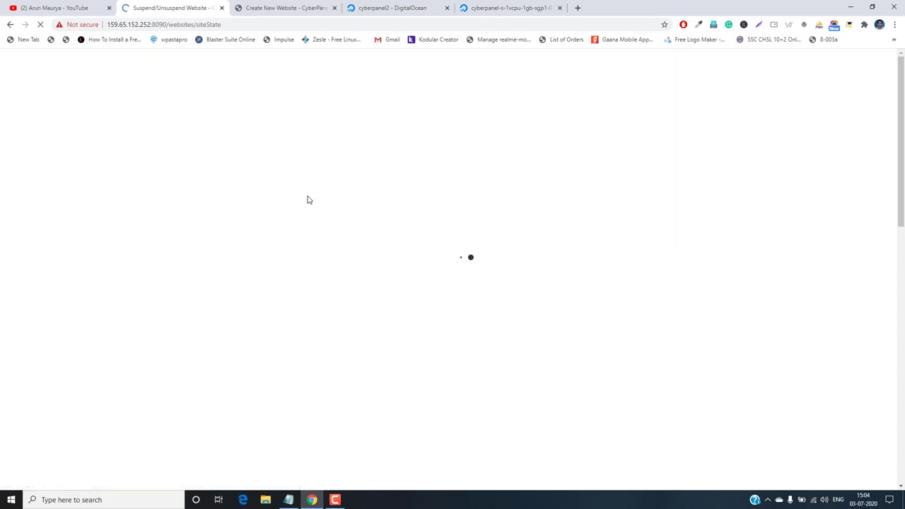
left_click(385, 182)
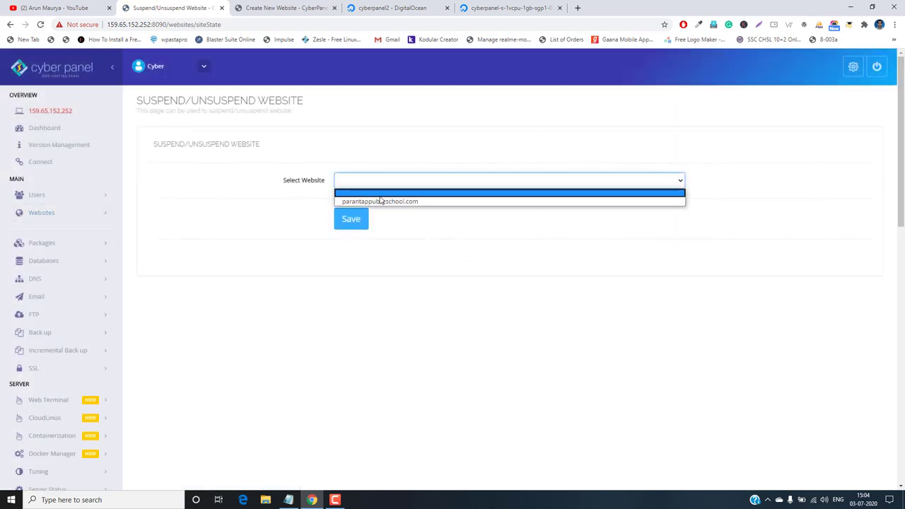
left_click(378, 201)
left_click(367, 216)
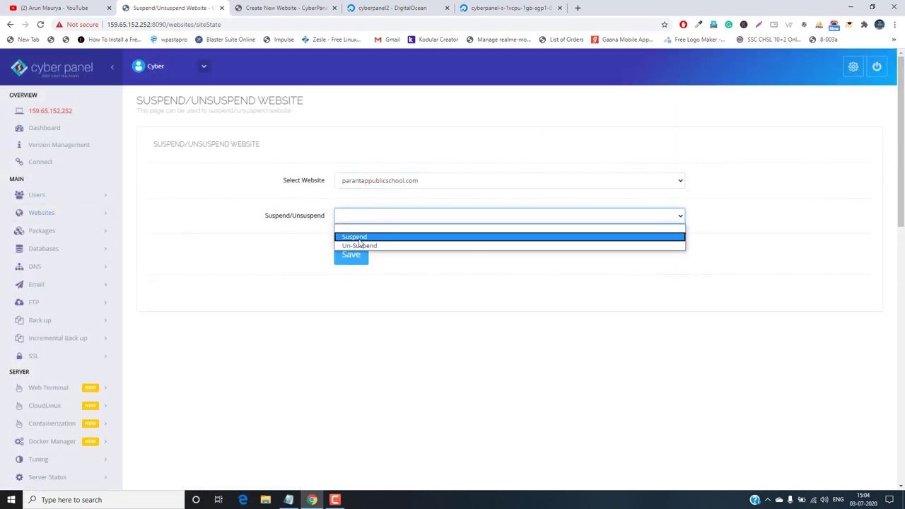
left_click(252, 244)
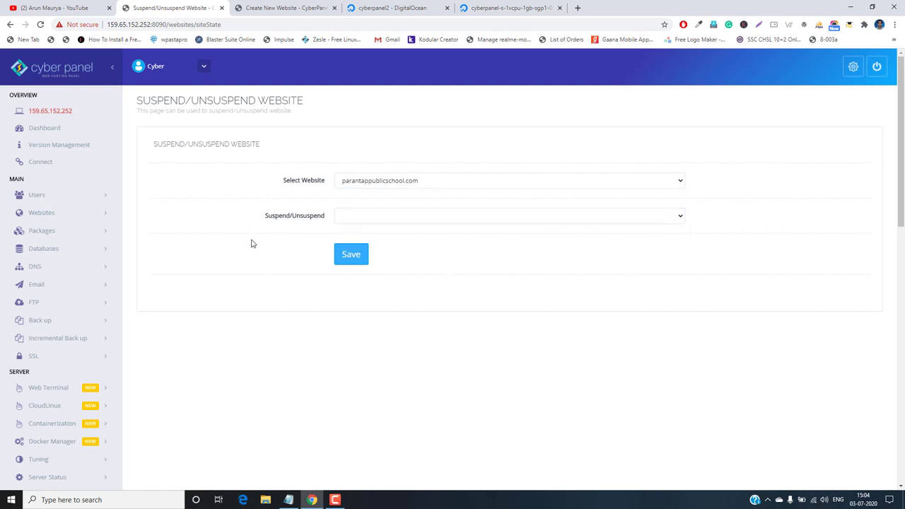
left_click(353, 218)
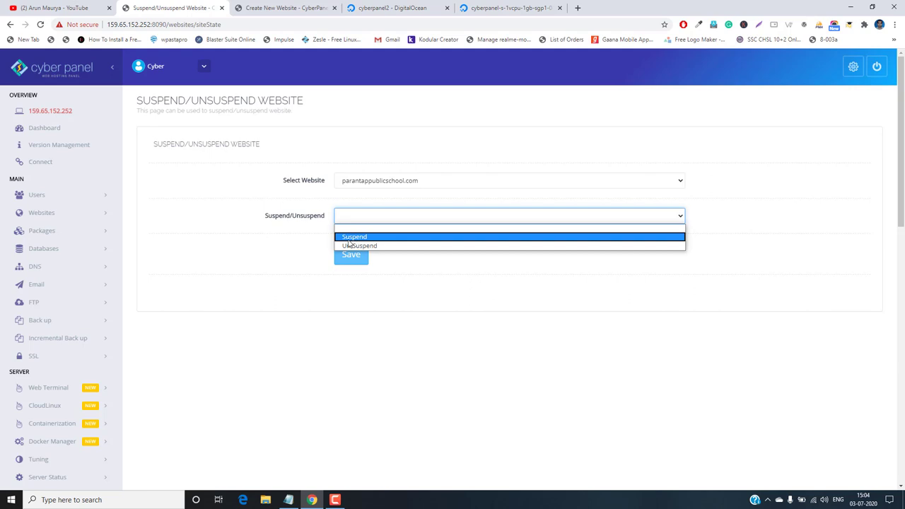
left_click(204, 248)
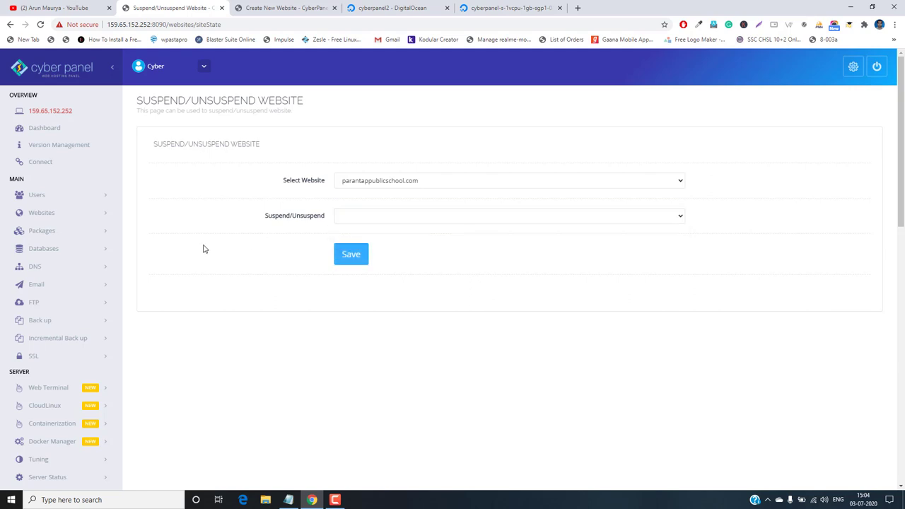
Review the website creation form with the Default package and admin as owner, and close it without creating a site.
left_click(274, 6)
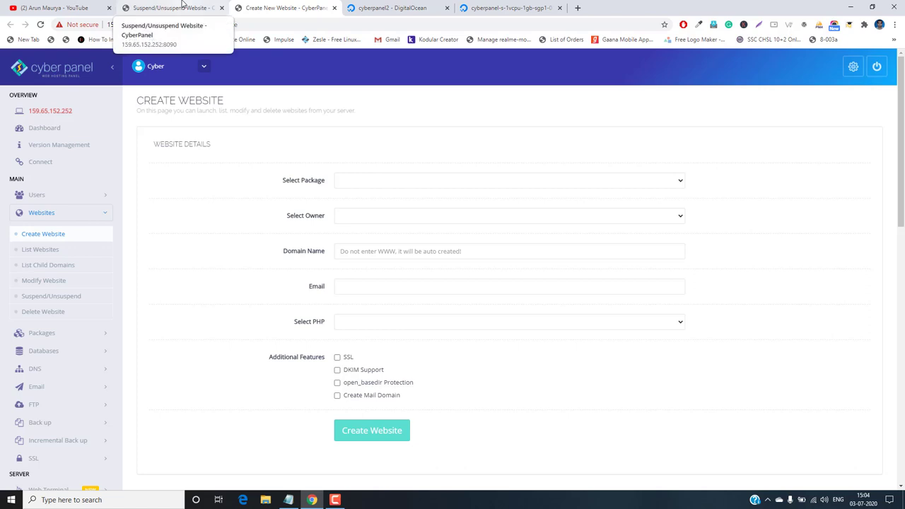
left_click(181, 6)
left_click(275, 7)
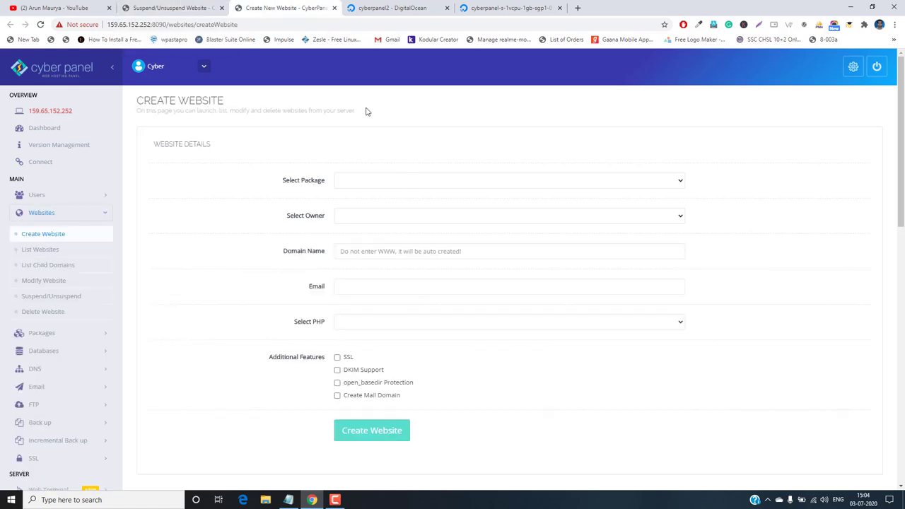
left_click(365, 185)
left_click(350, 205)
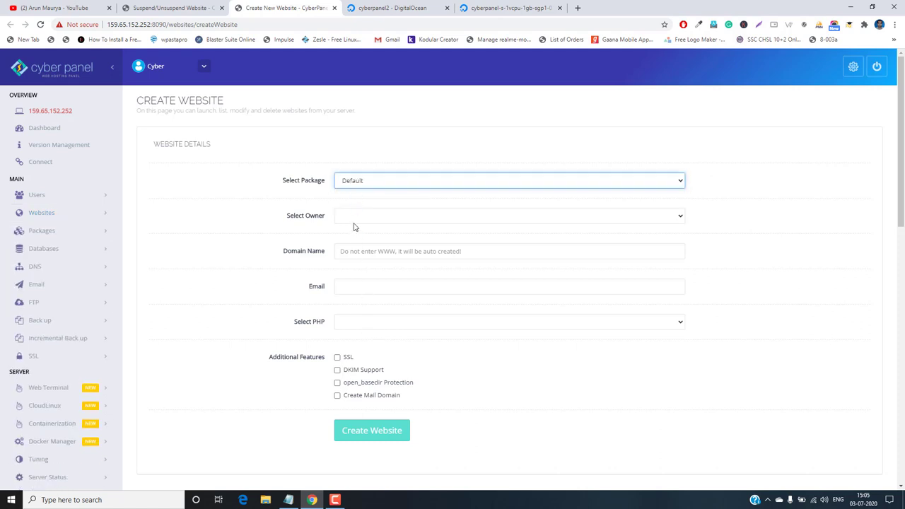
left_click(354, 220)
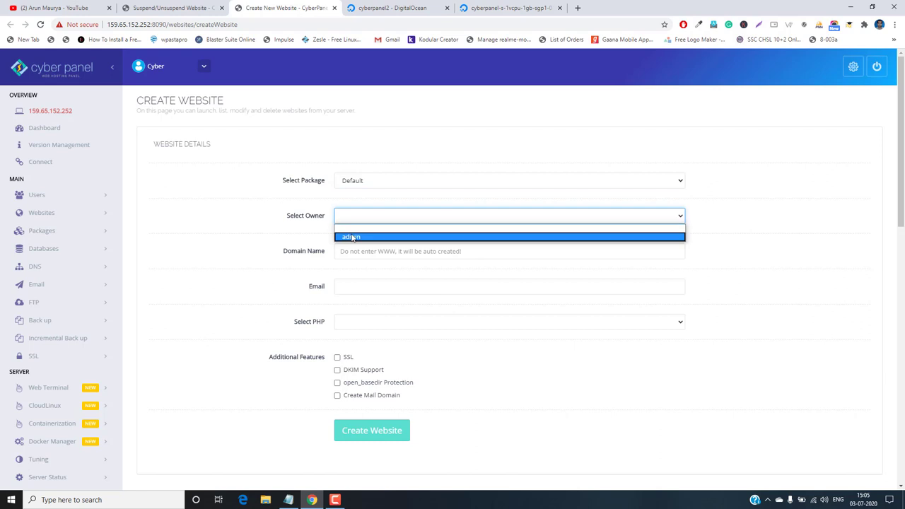
left_click(351, 236)
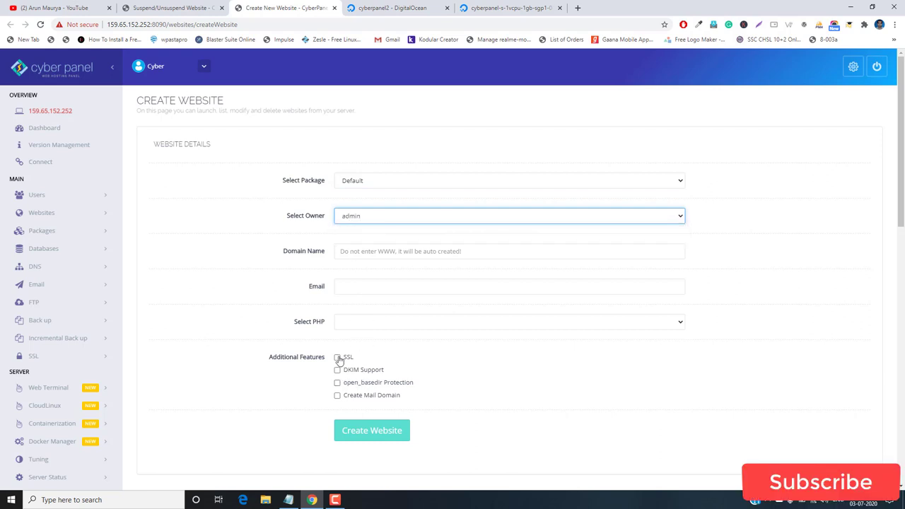
left_click(333, 8)
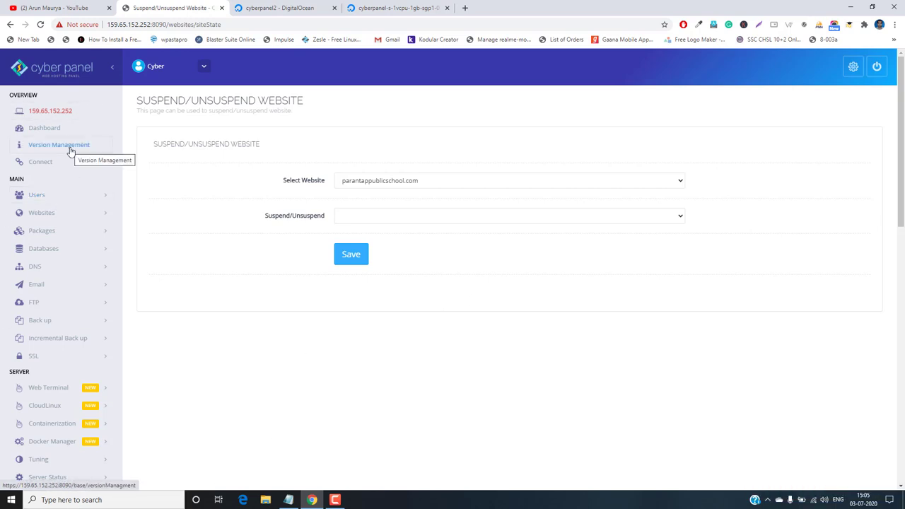
scroll(73, 313, "down", 3)
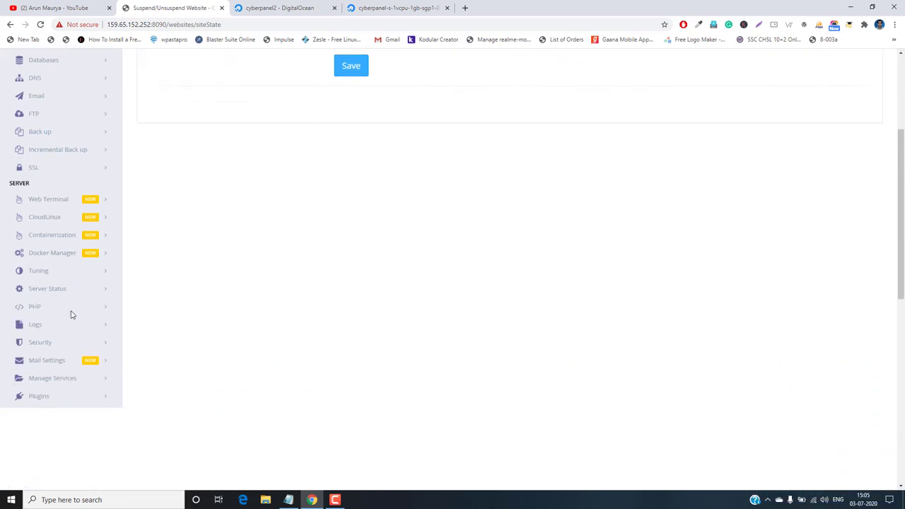
scroll(71, 314, "up", 2)
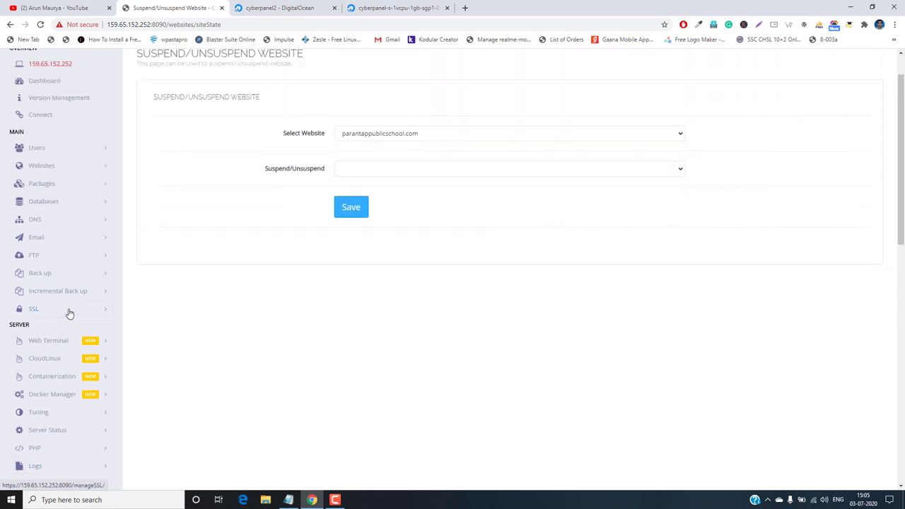
scroll(69, 314, "up", 1)
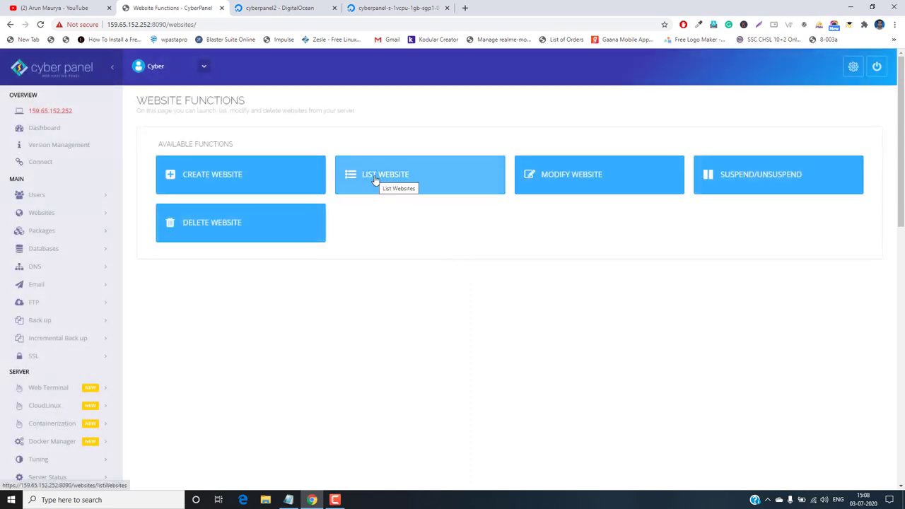
From the website list, open parantappublicschool.com's public_html folder and management page in separate tabs, and view the folder's files.
left_click(375, 180)
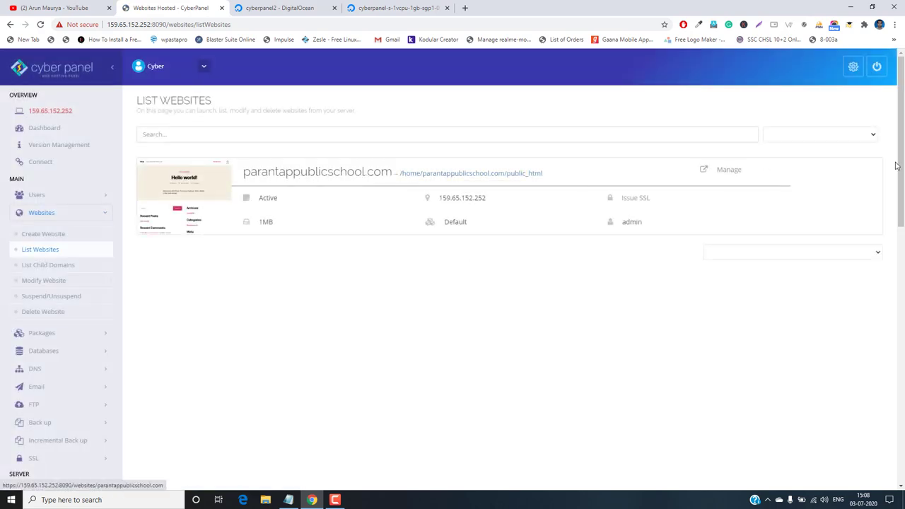
left_click(497, 178)
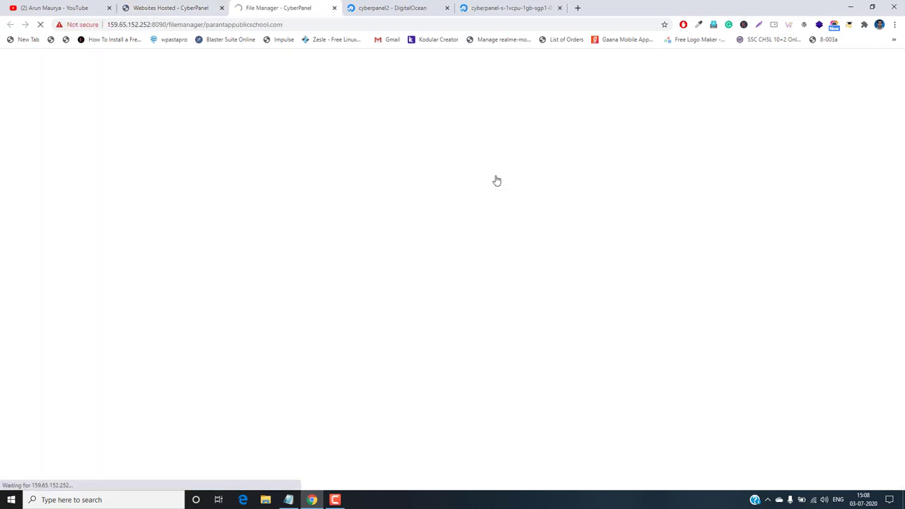
left_click(198, 6)
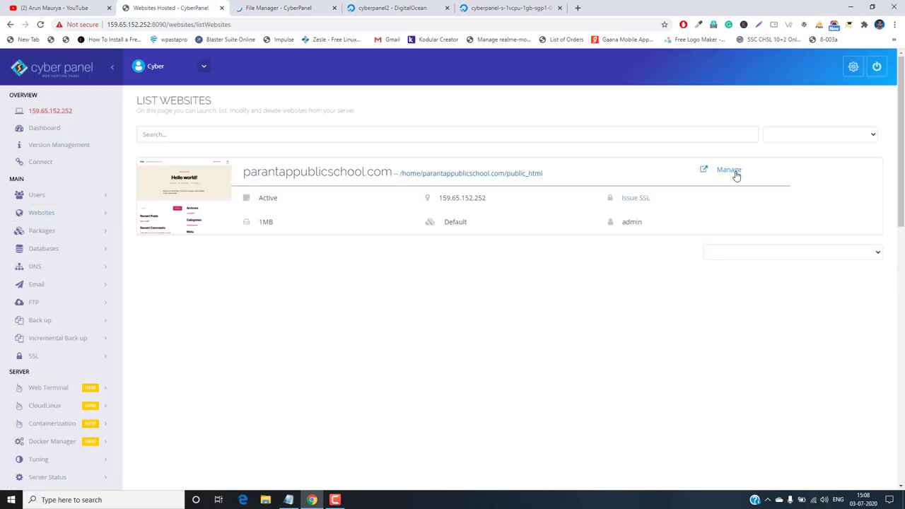
left_click(735, 175)
left_click(225, 4)
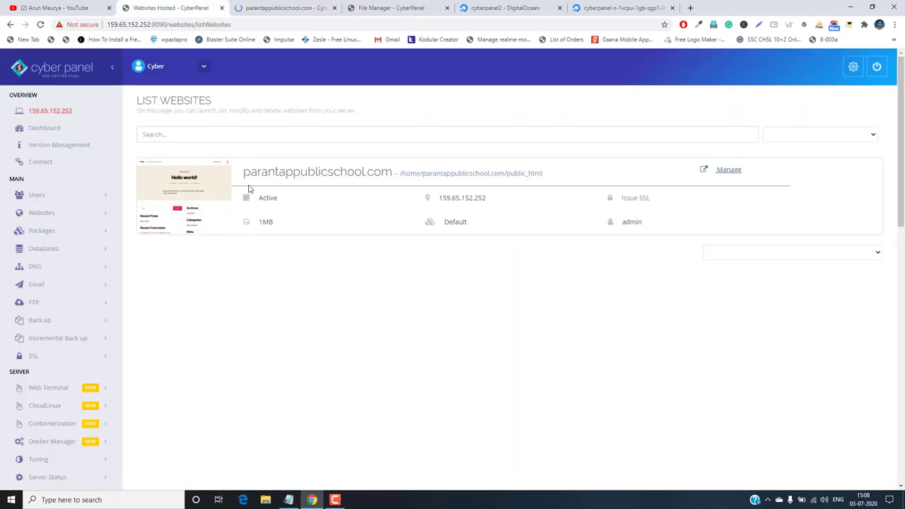
left_click(264, 7)
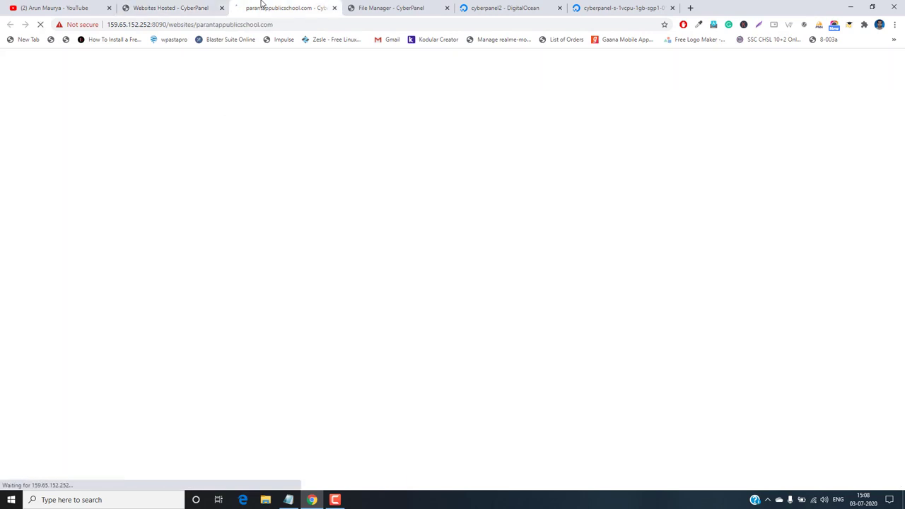
left_click(394, 5)
double_click(240, 143)
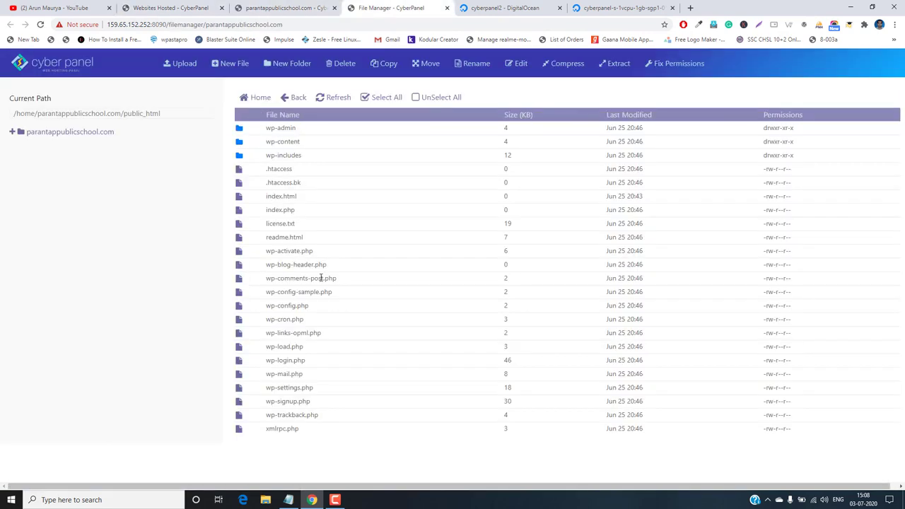
Examine parantappublicschool.com's management page, covering resource usage, the allowed disk space, logs, domains, configurations, files, email marketing and application installers.
left_click(285, 5)
scroll(364, 313, "down", 2)
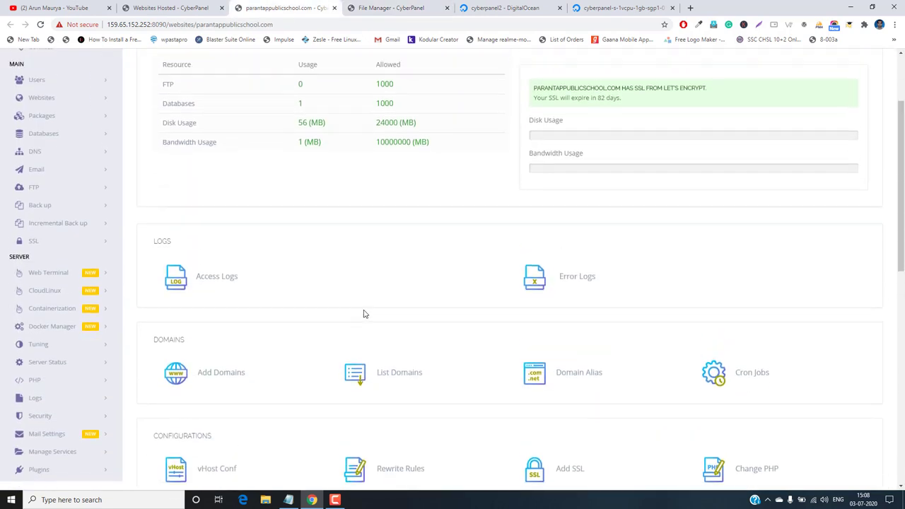
scroll(363, 313, "up", 1)
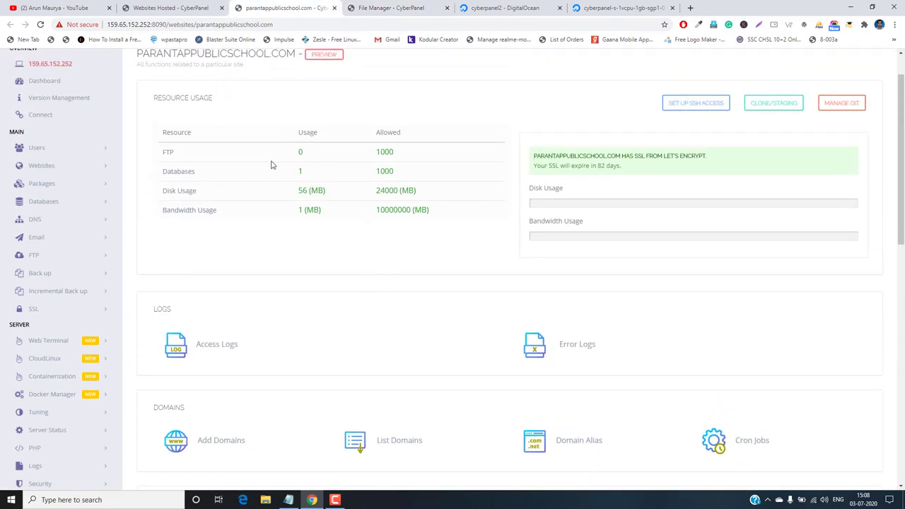
left_click_drag(377, 190, 422, 192)
scroll(388, 194, "down", 1)
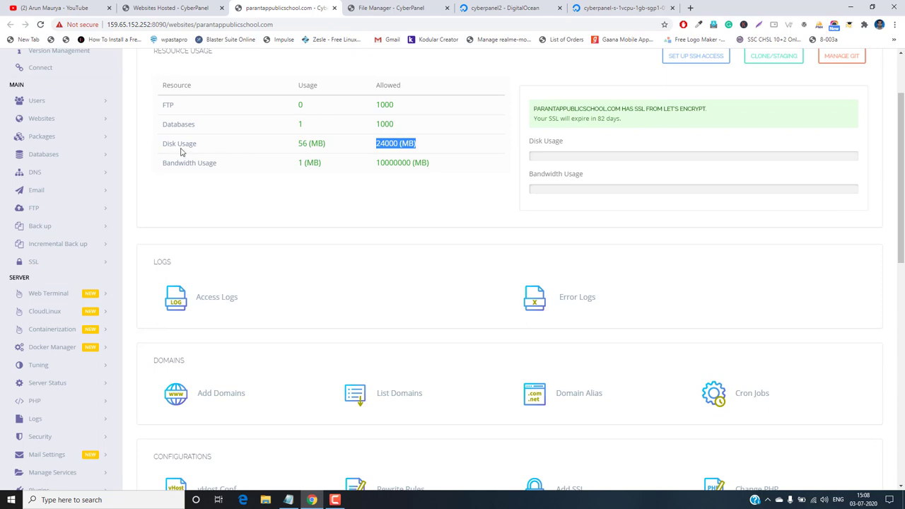
scroll(340, 250, "down", 3)
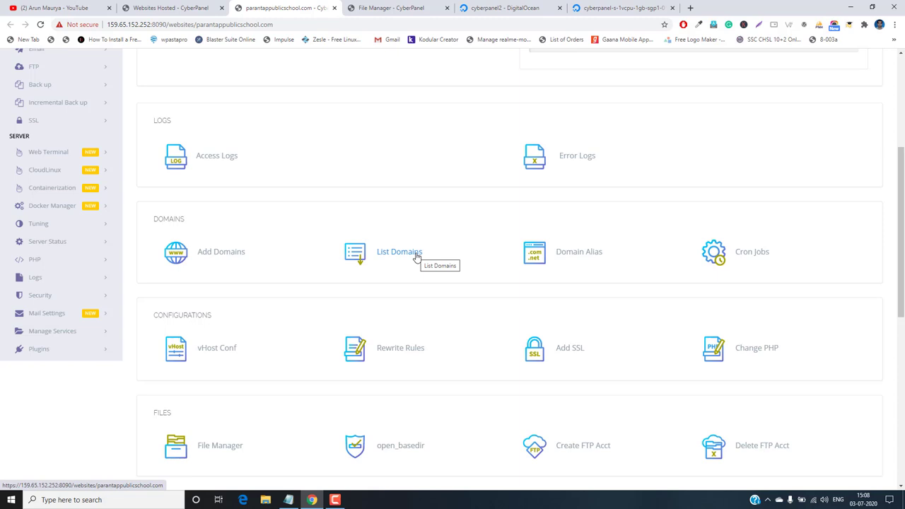
scroll(417, 257, "down", 8)
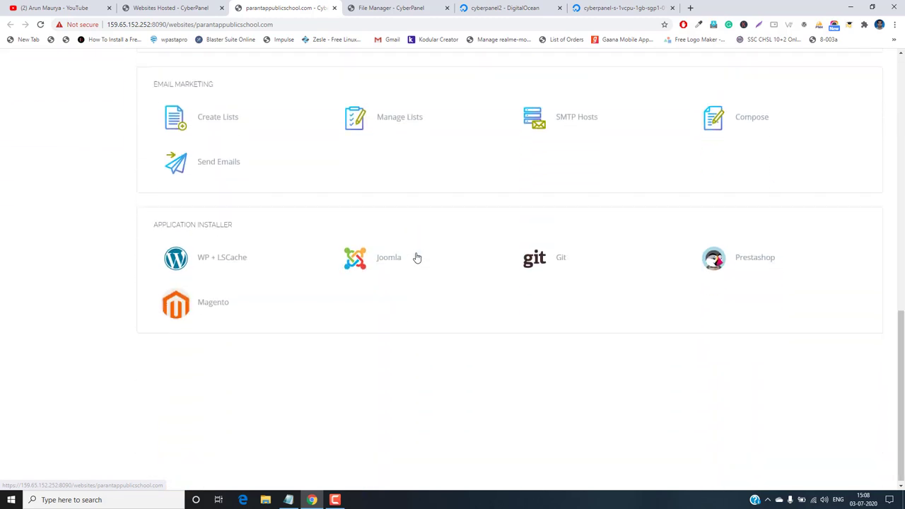
scroll(417, 258, "up", 7)
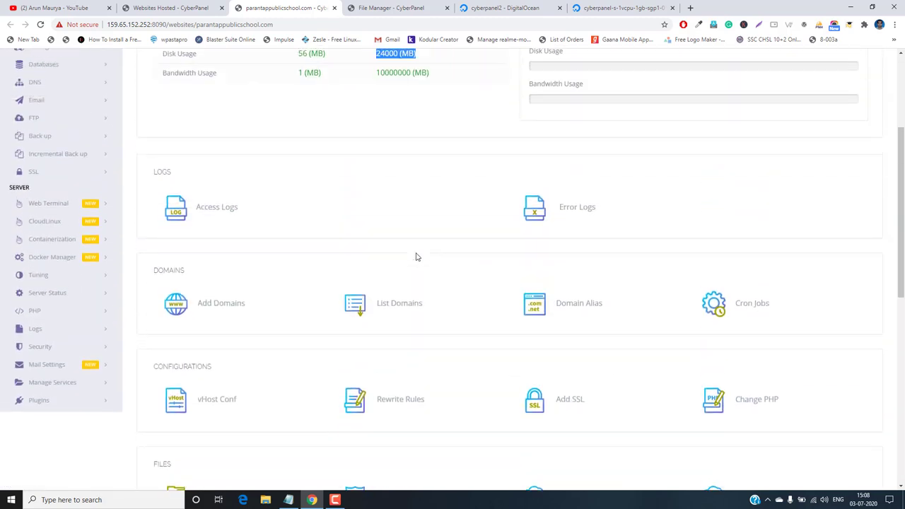
scroll(416, 257, "up", 1)
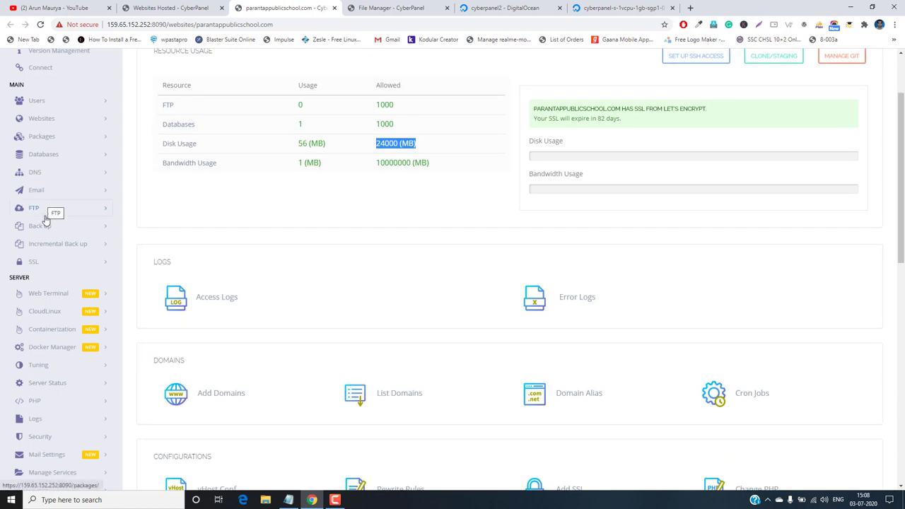
Open the PHP configuration editor and load the basic settings for PHP 7.3.
scroll(55, 327, "down", 1)
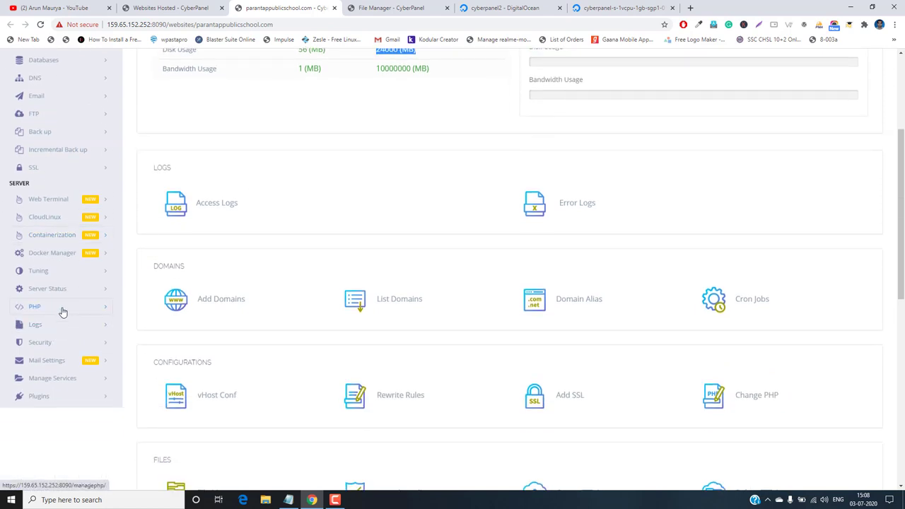
left_click(61, 308)
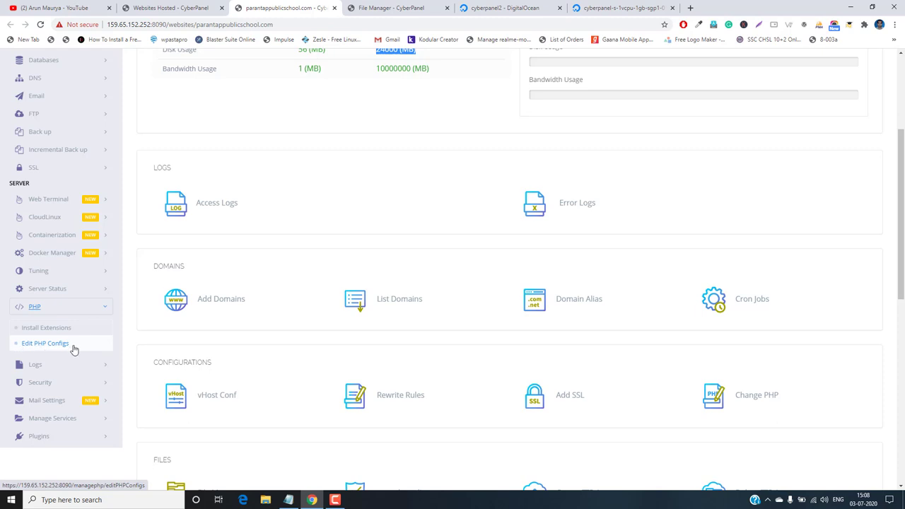
left_click(40, 344)
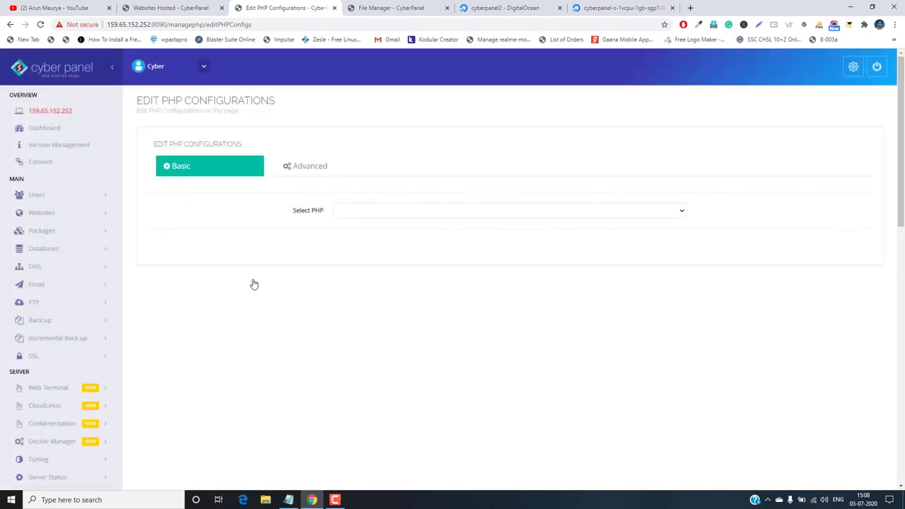
left_click(345, 215)
left_click(348, 241)
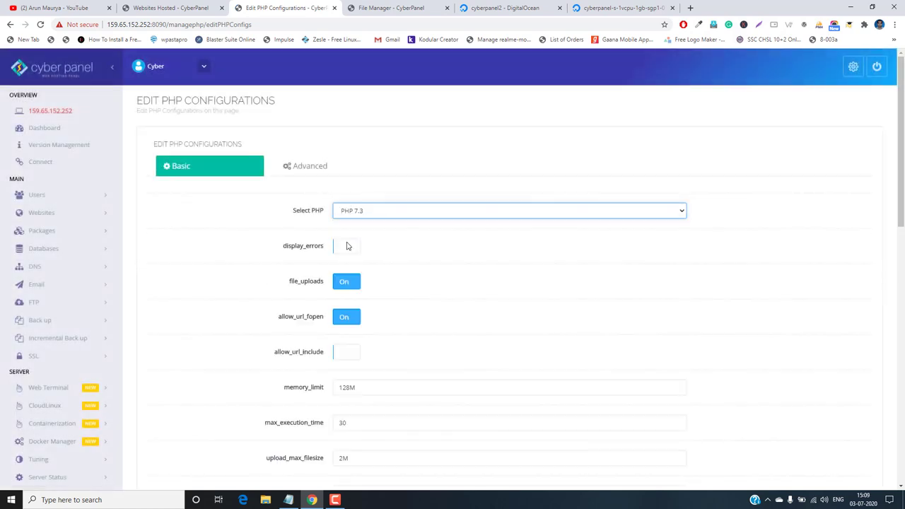
Set the memory_limit for PHP 7.3 to 256M.
scroll(233, 289, "down", 2)
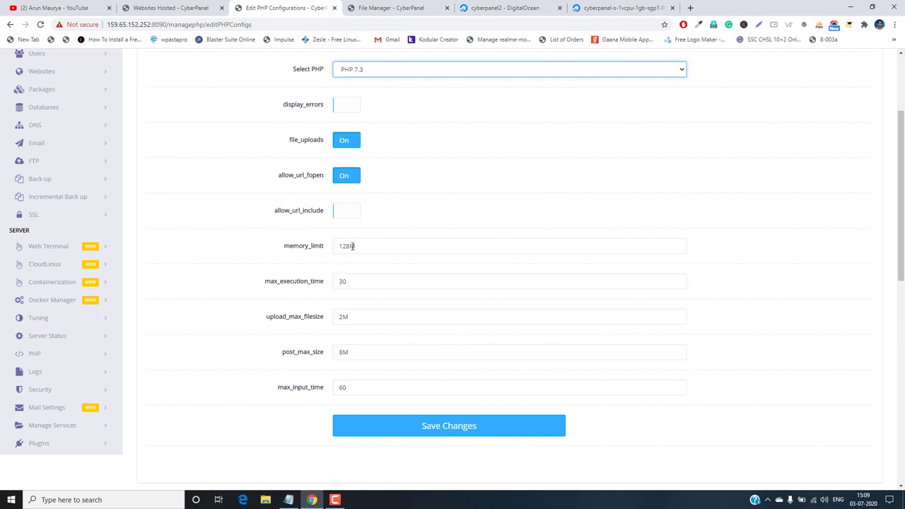
left_click_drag(350, 245, 306, 255)
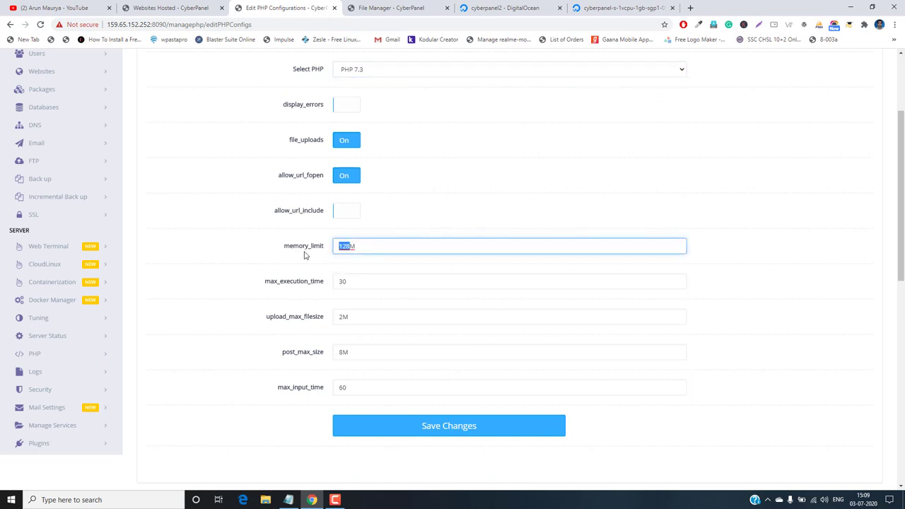
type("256")
Set upload_max_filesize to 2000M and post_max_size to 64M, and save the PHP configuration changes.
scroll(358, 309, "down", 1)
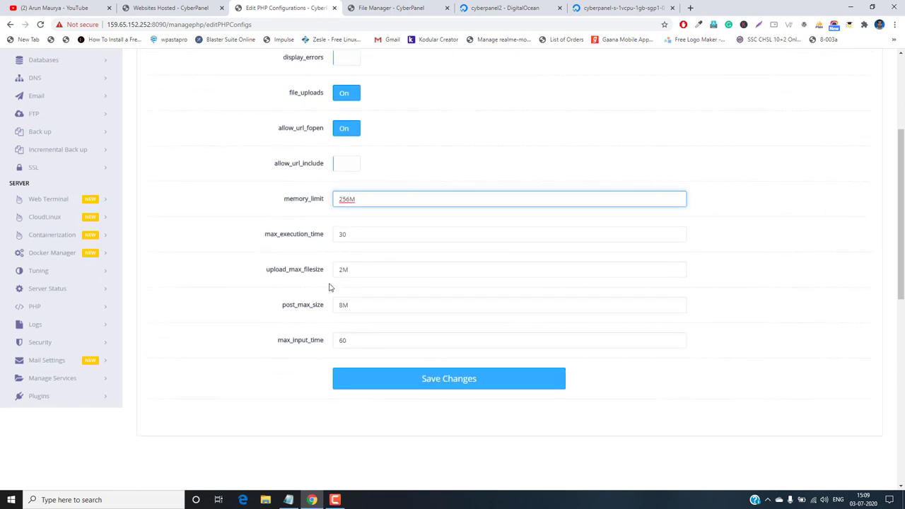
left_click_drag(343, 271, 329, 275)
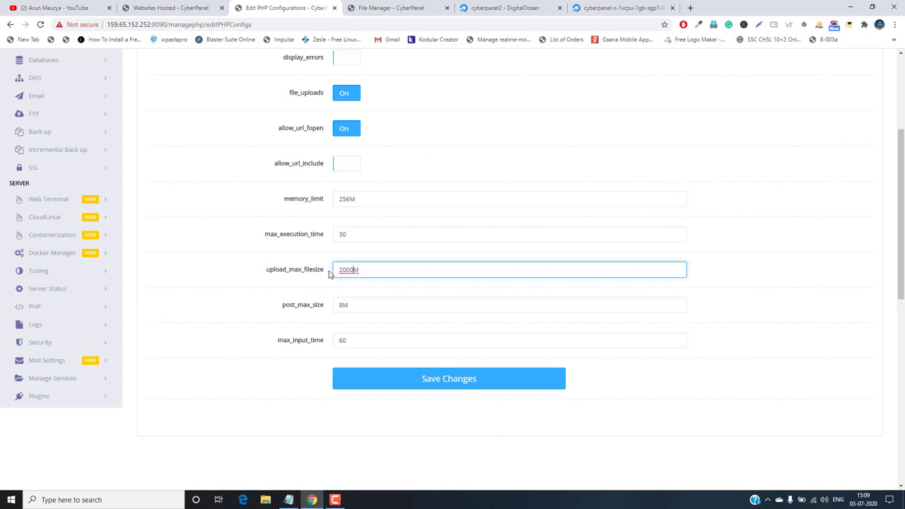
left_click(343, 305)
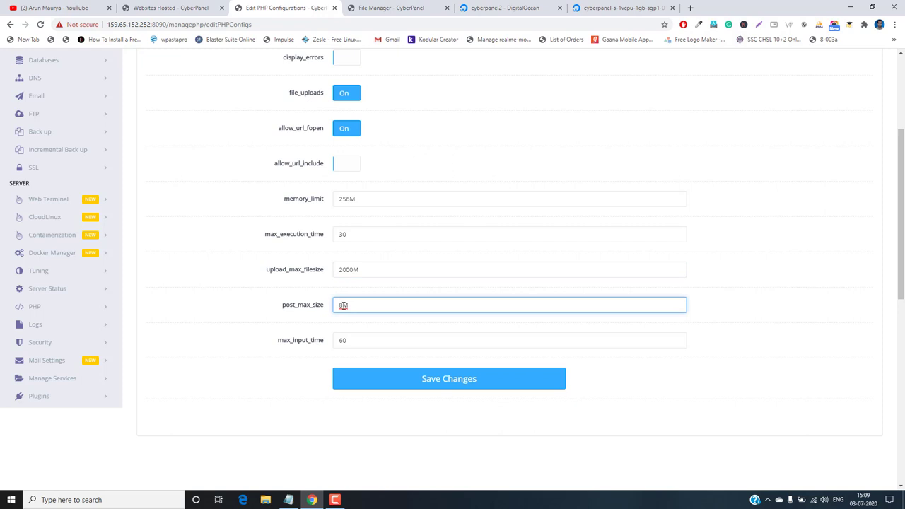
left_click_drag(343, 305, 336, 306)
left_click(423, 386)
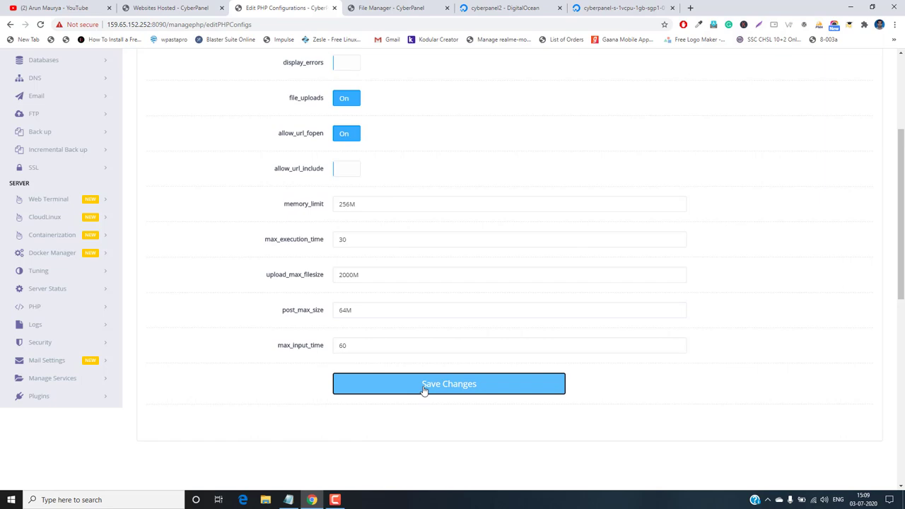
scroll(352, 260, "up", 3)
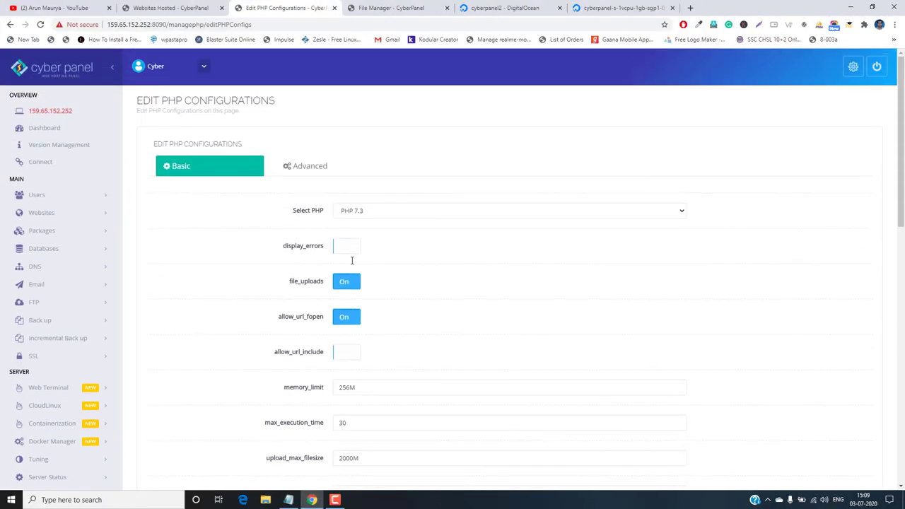
Open the upload dialog in parantappublicschool.com's file manager and bring up its upload limits documentation in a new tab.
left_click(415, 6)
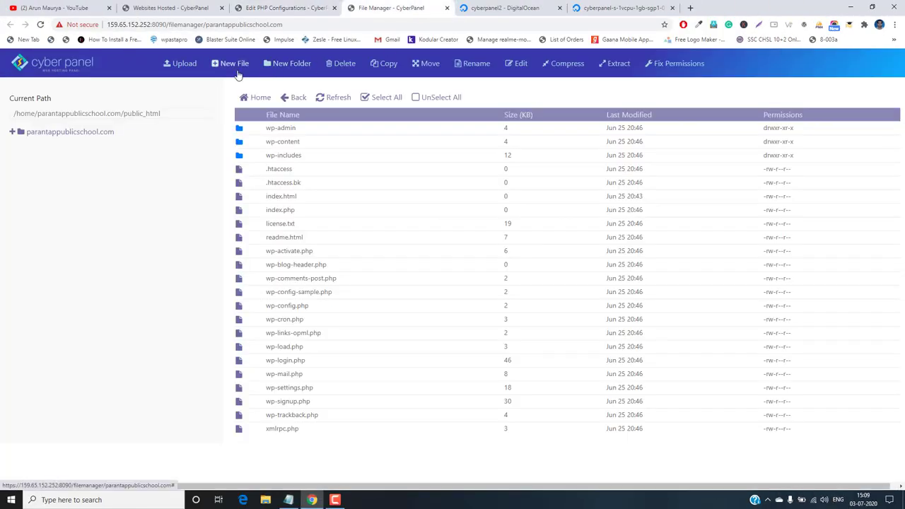
left_click(283, 8)
left_click(389, 7)
left_click(185, 64)
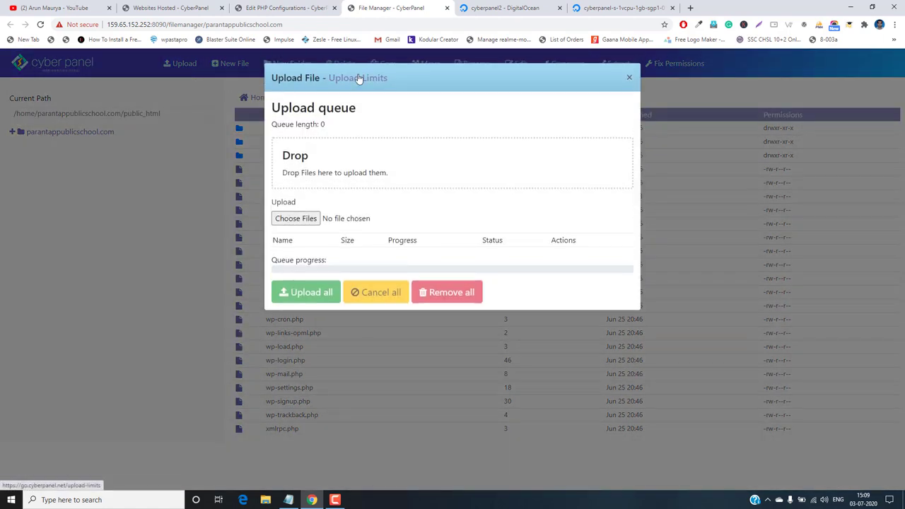
left_click(358, 78)
left_click(402, 8)
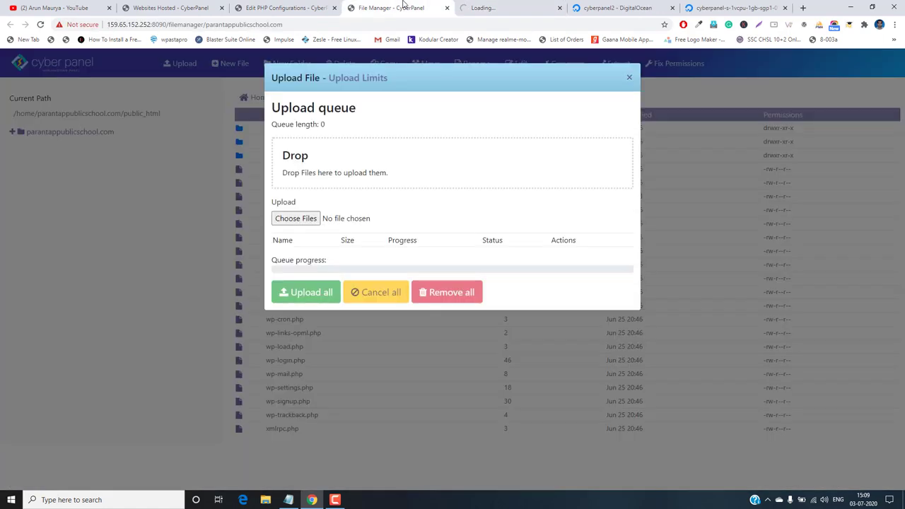
left_click(498, 8)
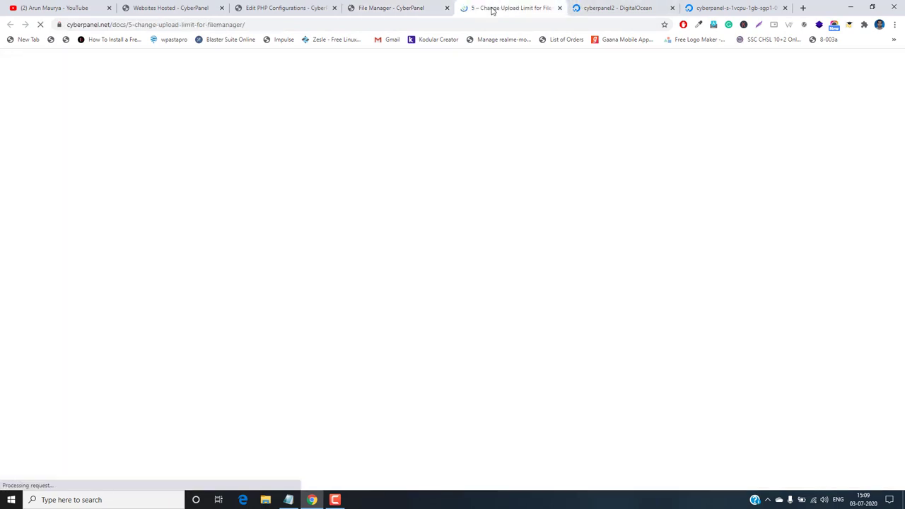
Return to the PHP configuration page and review the saved PHP 7.3 settings.
left_click(252, 8)
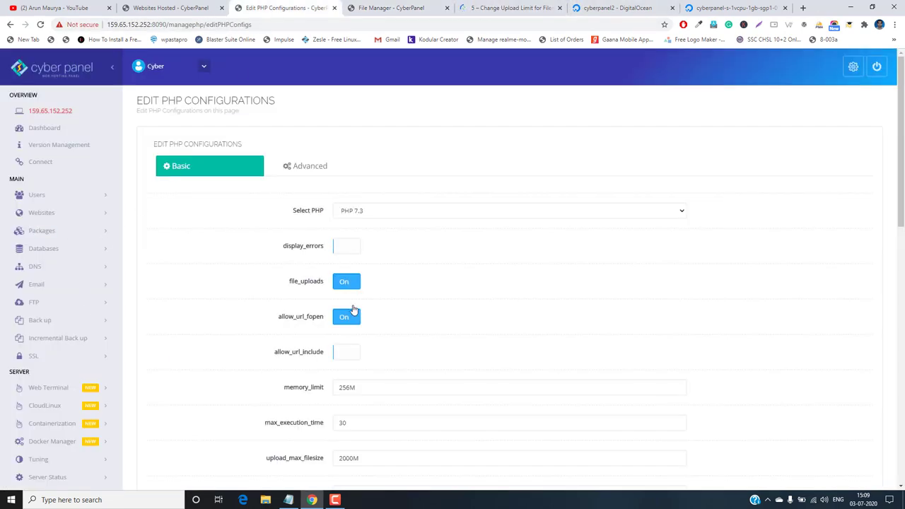
scroll(278, 251, "down", 3)
scroll(277, 282, "up", 2)
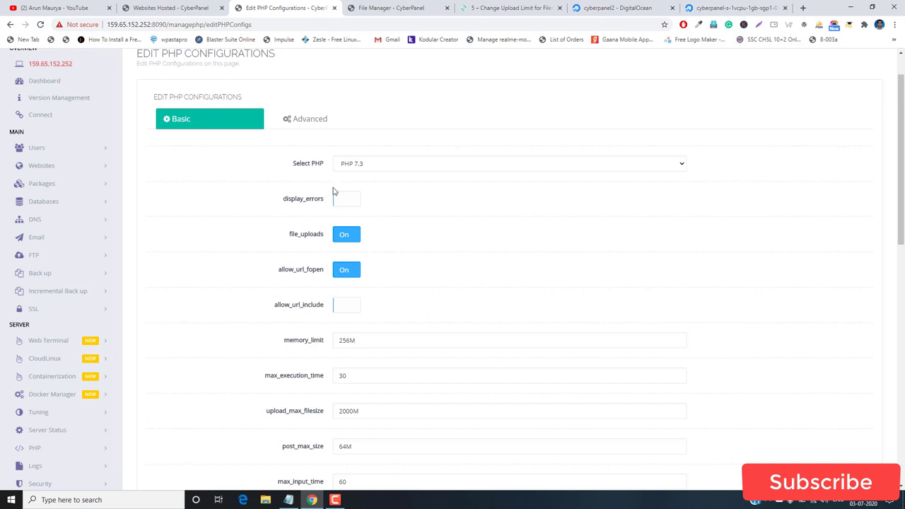
Read the documentation on changing the file manager's upload limit through the website's vHost Conf parameters.
left_click(396, 8)
left_click(480, 7)
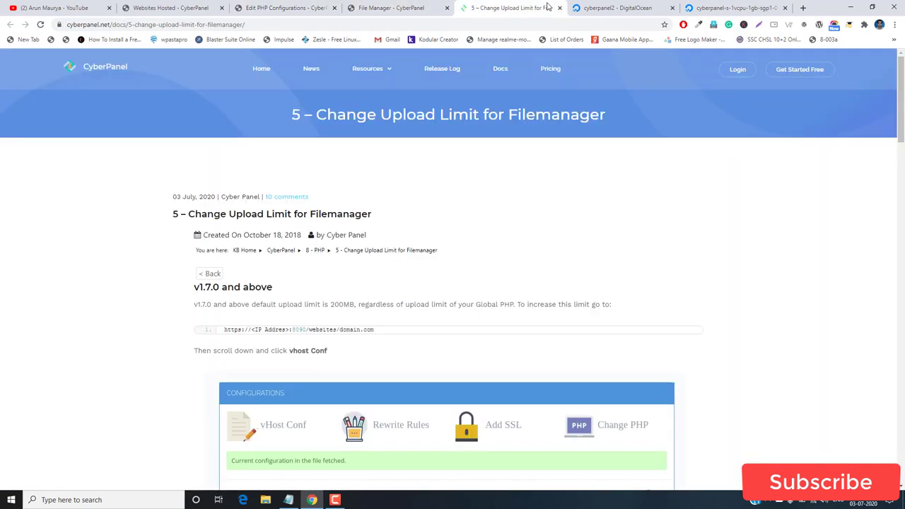
scroll(336, 318, "down", 3)
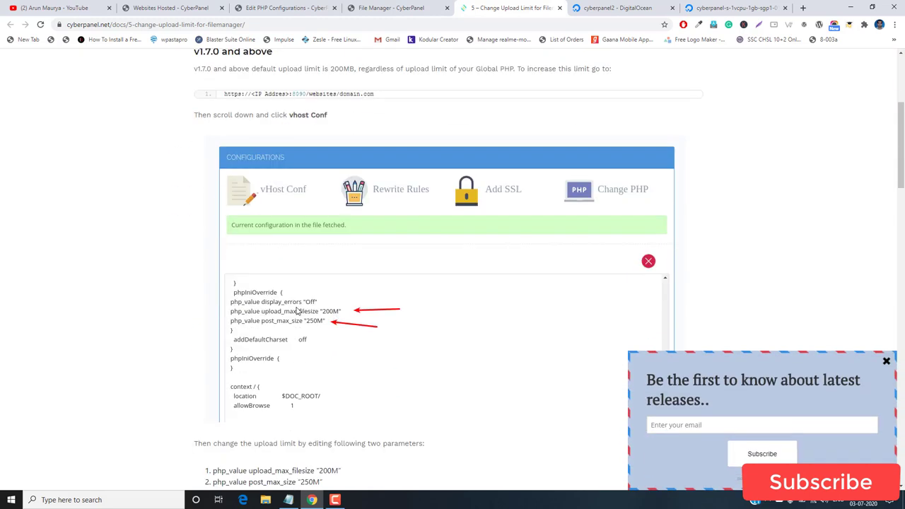
Finish reading the documentation's upload_max_filesize and post_max_size example, close it and return to the file manager.
scroll(299, 312, "down", 2)
scroll(303, 259, "up", 2)
scroll(306, 395, "down", 1)
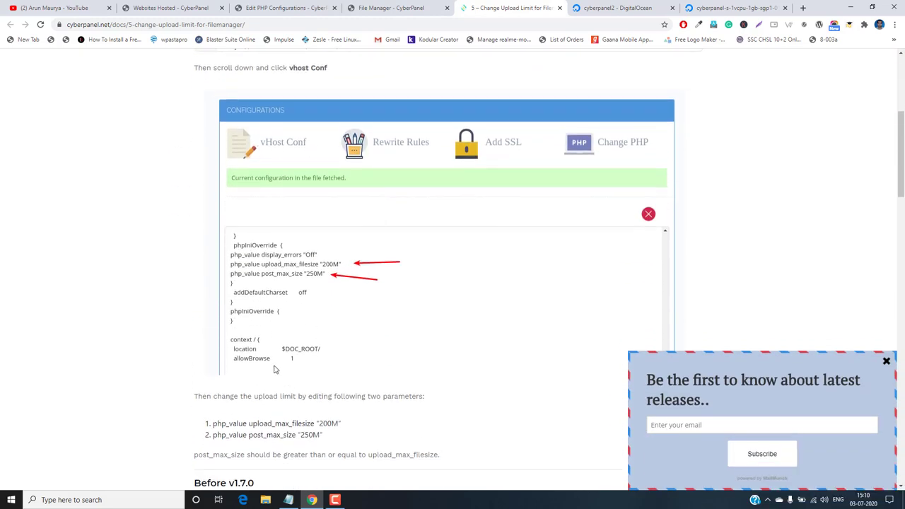
left_click(559, 8)
left_click(414, 7)
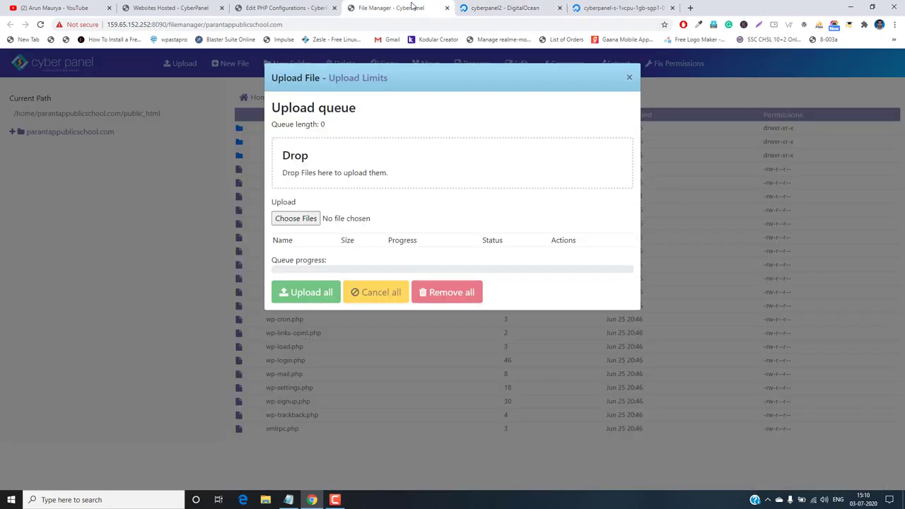
left_click(169, 304)
left_click(295, 3)
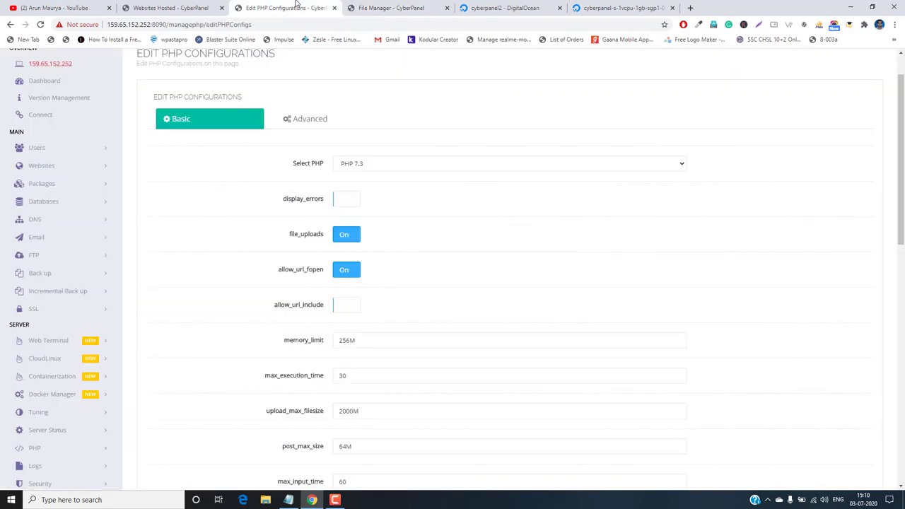
left_click(193, 7)
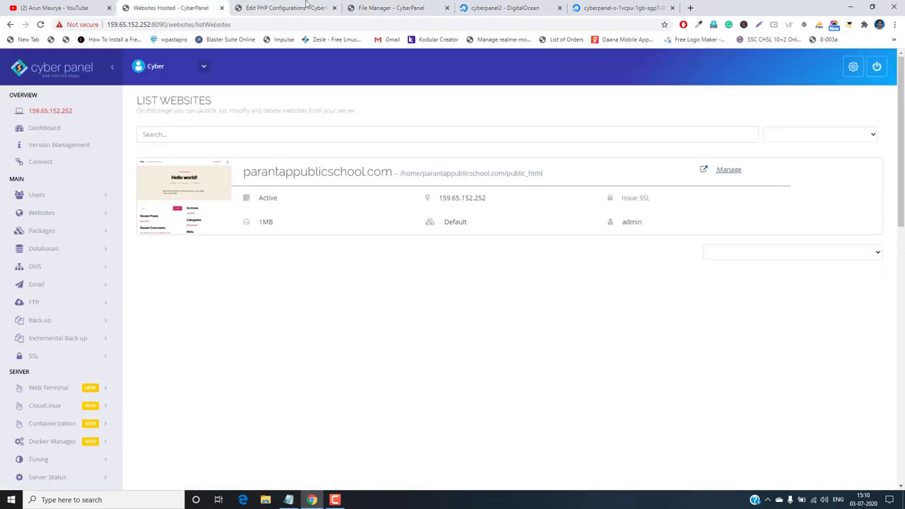
left_click(419, 6)
left_click(295, 7)
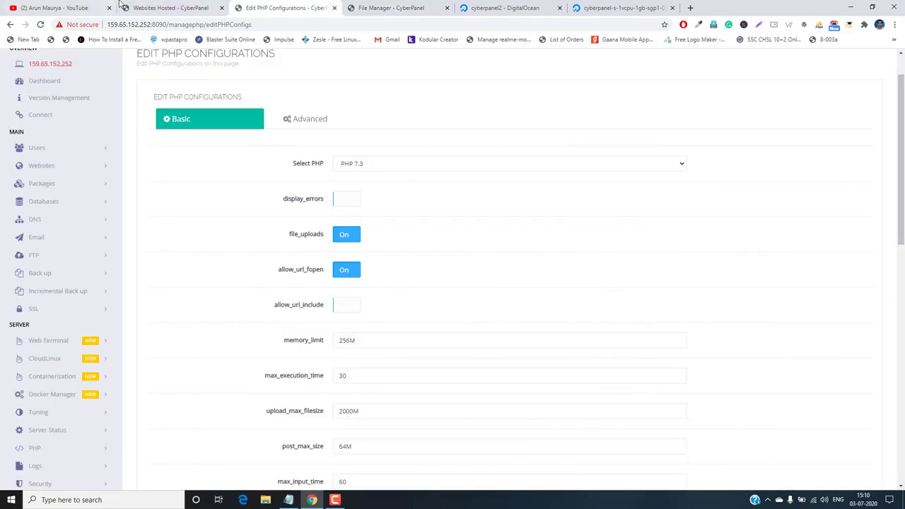
scroll(199, 179, "up", 1)
Open the management page of parantappublicschool.com from the websites list and display its PHP version choices.
left_click(165, 4)
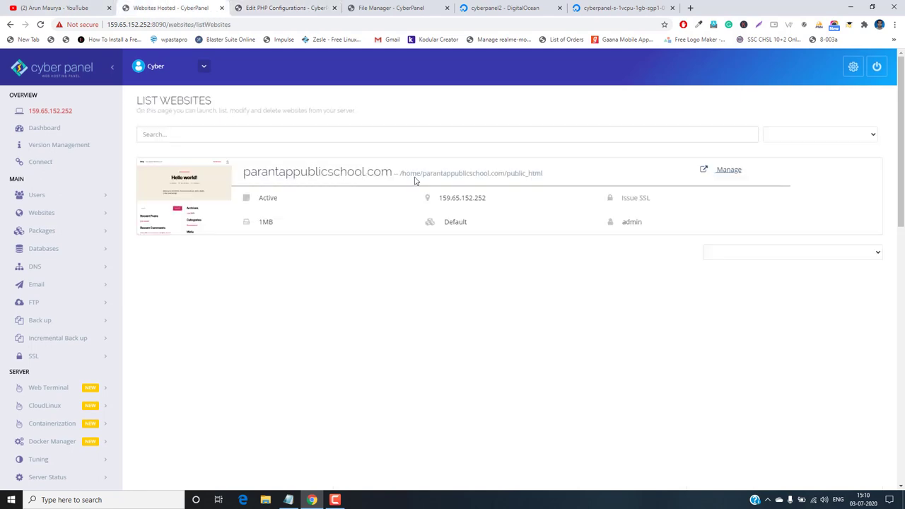
left_click(714, 171)
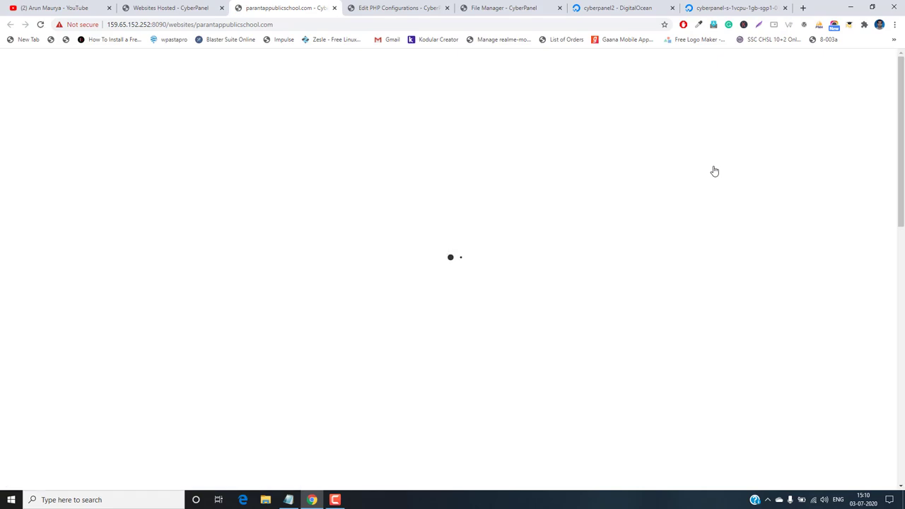
scroll(600, 293, "down", 3)
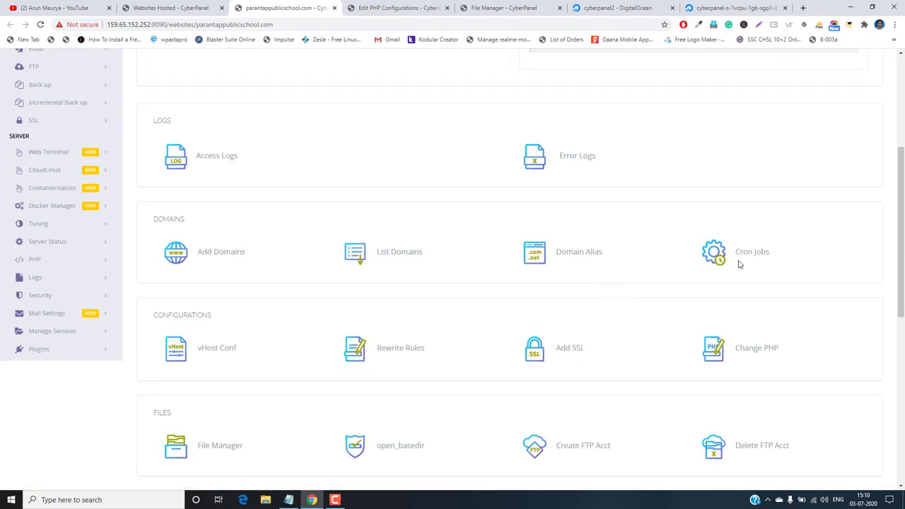
left_click(743, 348)
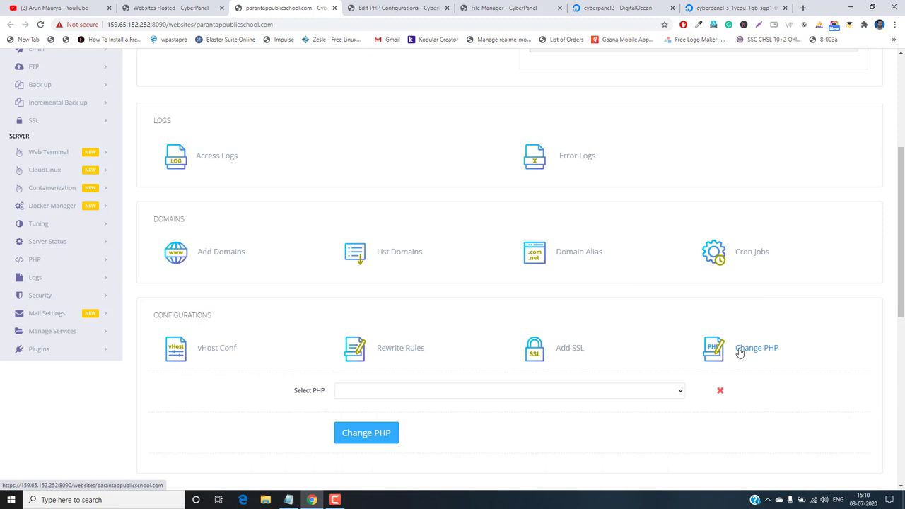
left_click(534, 389)
left_click(205, 422)
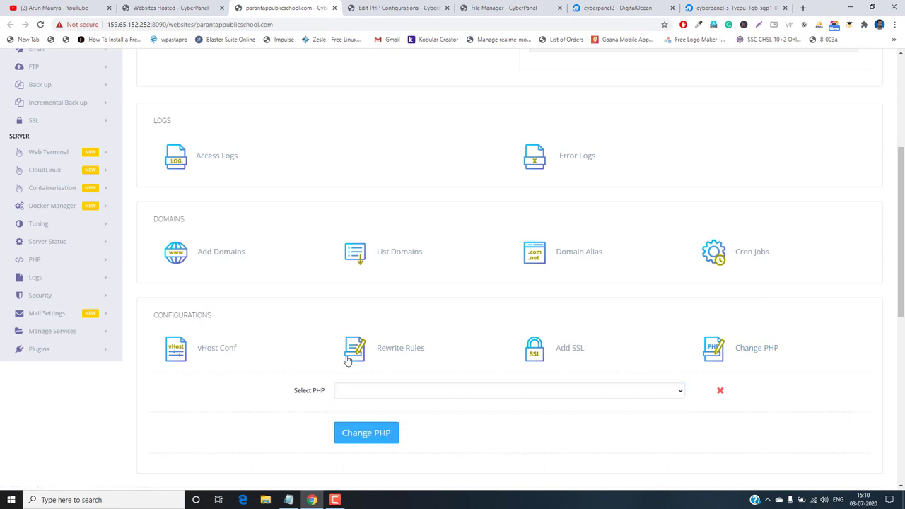
Look over the website's configuration, files, email marketing and application installer functions, as well as its resource usage.
scroll(329, 320, "down", 1)
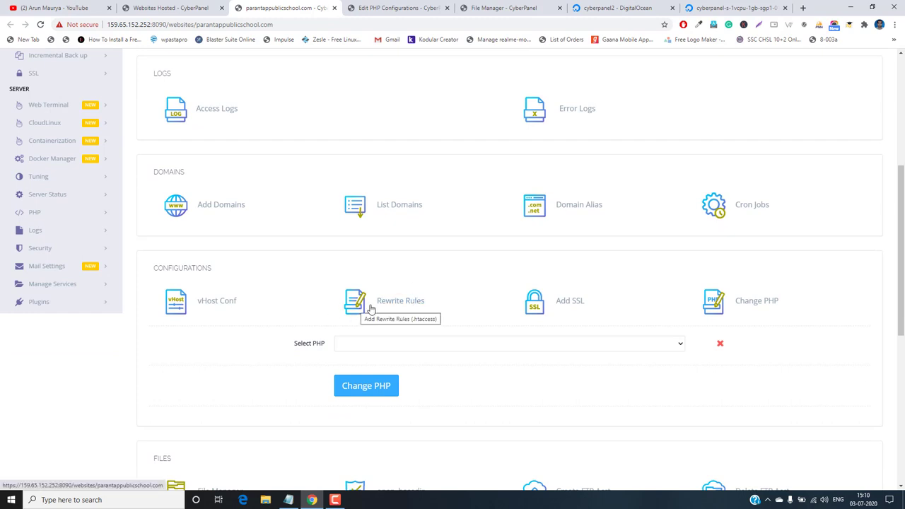
scroll(364, 309, "down", 3)
scroll(371, 309, "down", 2)
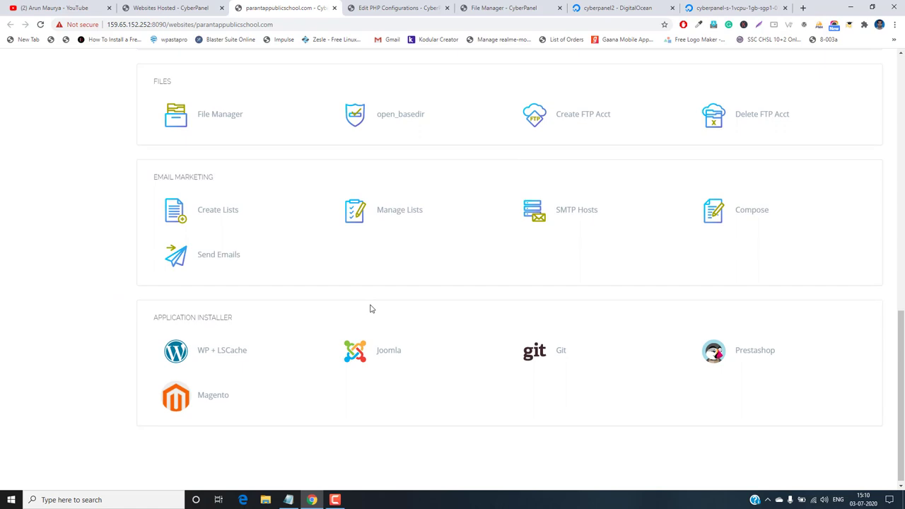
scroll(371, 309, "up", 9)
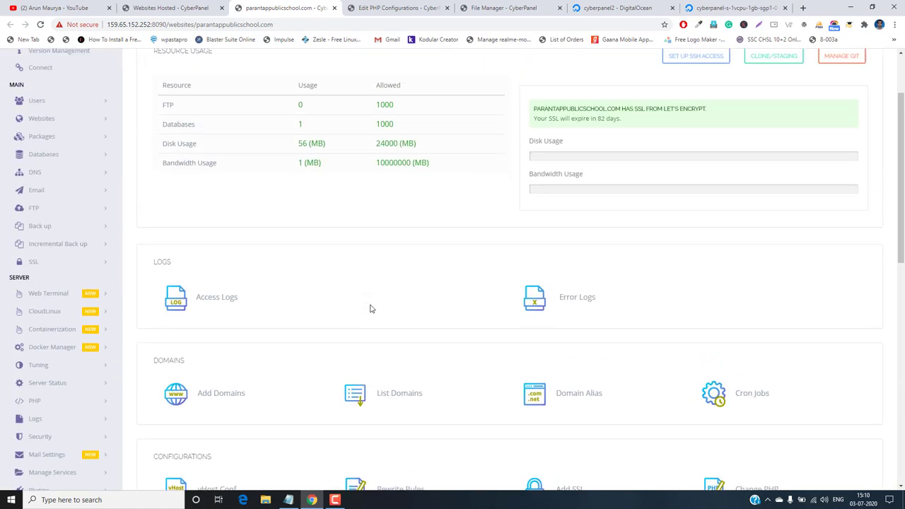
scroll(371, 309, "up", 1)
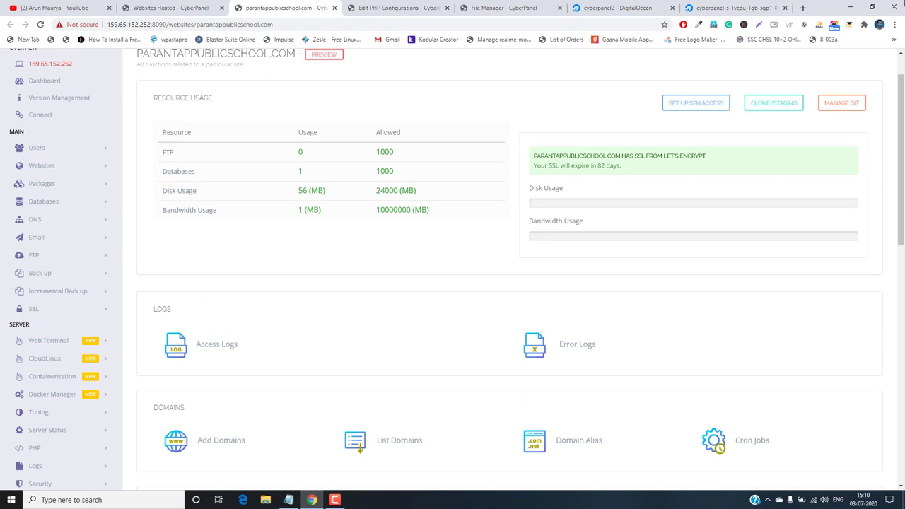
Switch to DigitalOcean and review the monthly cost of weekly backups for the cyberpanel2 droplet.
left_click(712, 6)
left_click(605, 7)
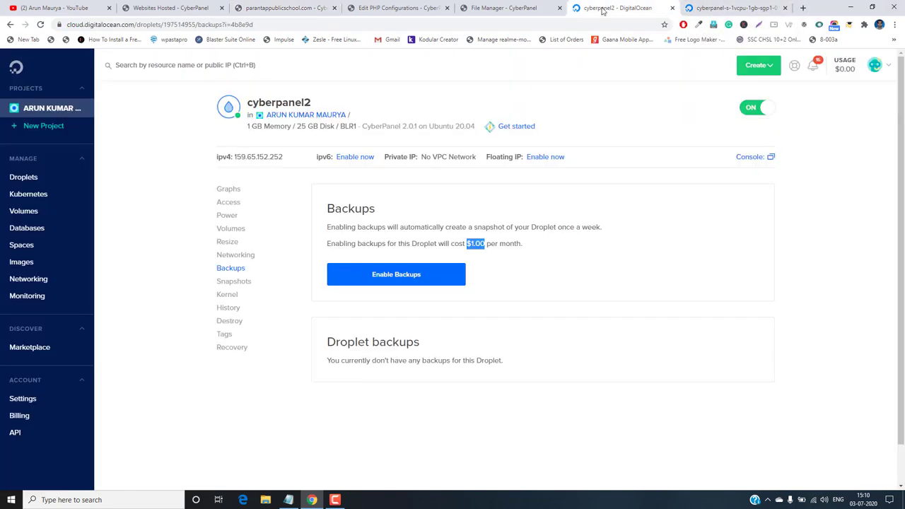
left_click_drag(515, 245, 523, 245)
Return to CyberPanel and open the page for creating a website backup.
left_click(170, 8)
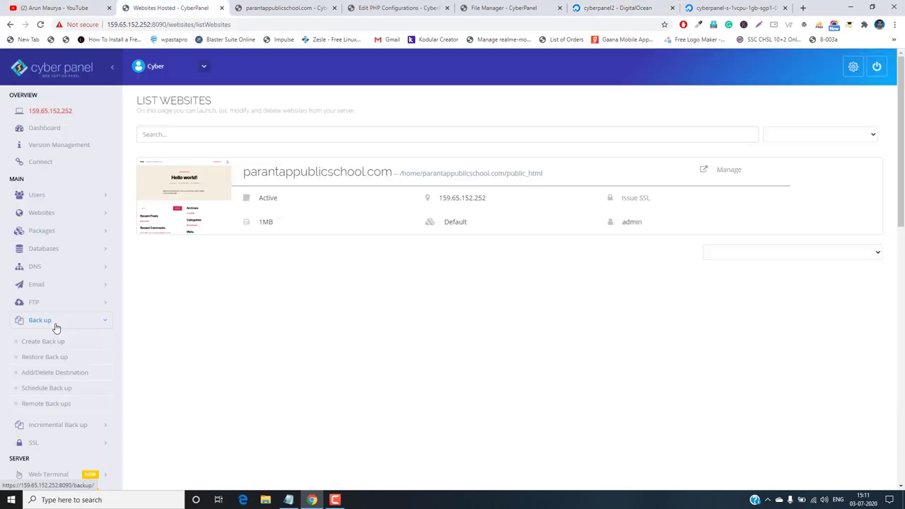
scroll(54, 325, "down", 1)
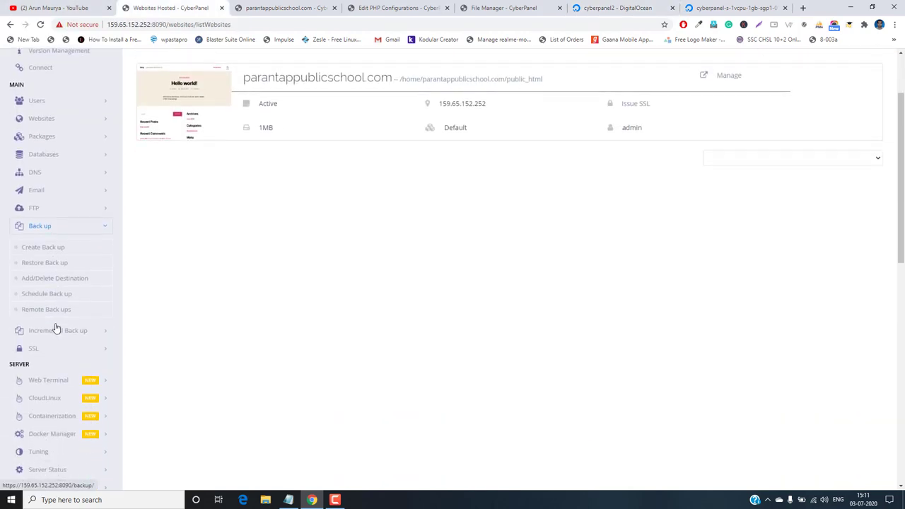
left_click(51, 251)
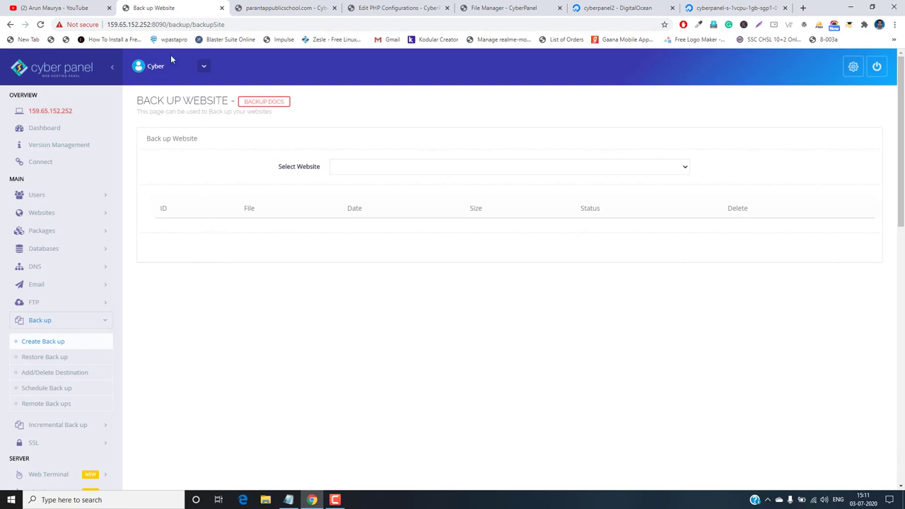
left_click_drag(113, 24, 205, 25)
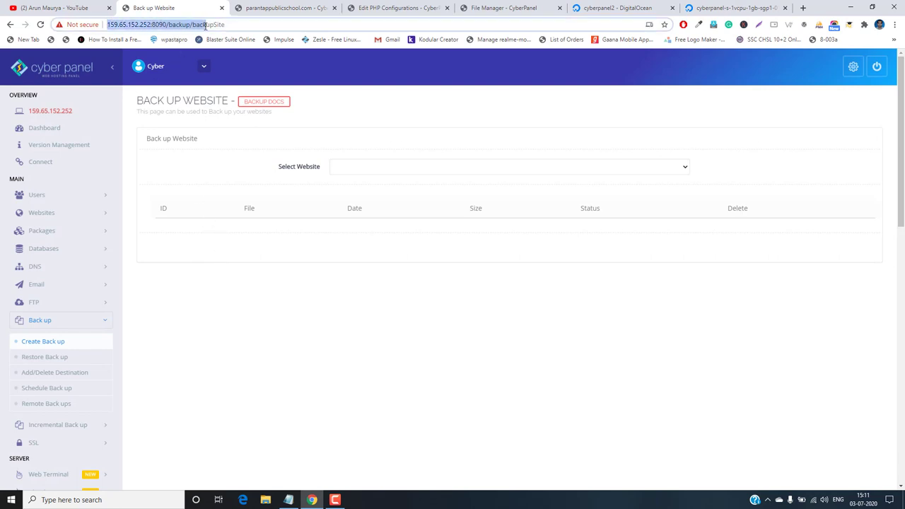
Choose parantappublicschool.com as the website to back up and Home as the backup destination.
left_click(473, 166)
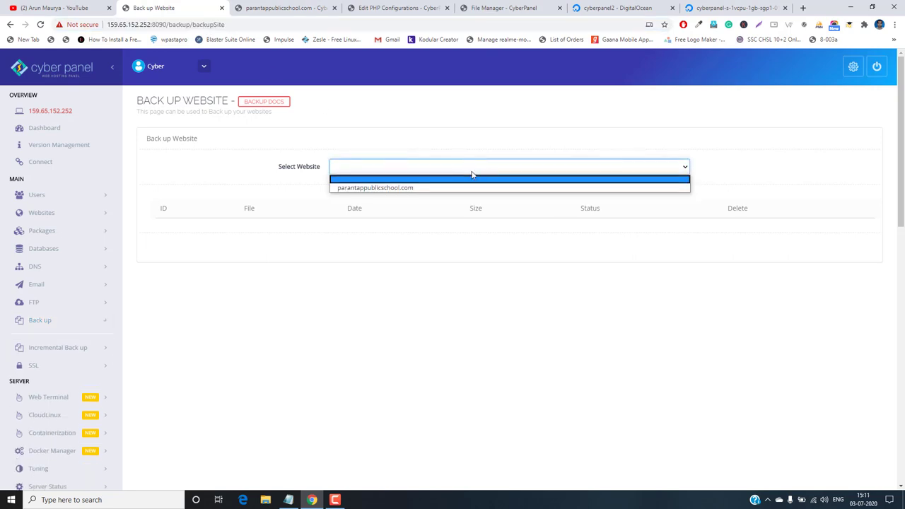
left_click(473, 187)
left_click(424, 206)
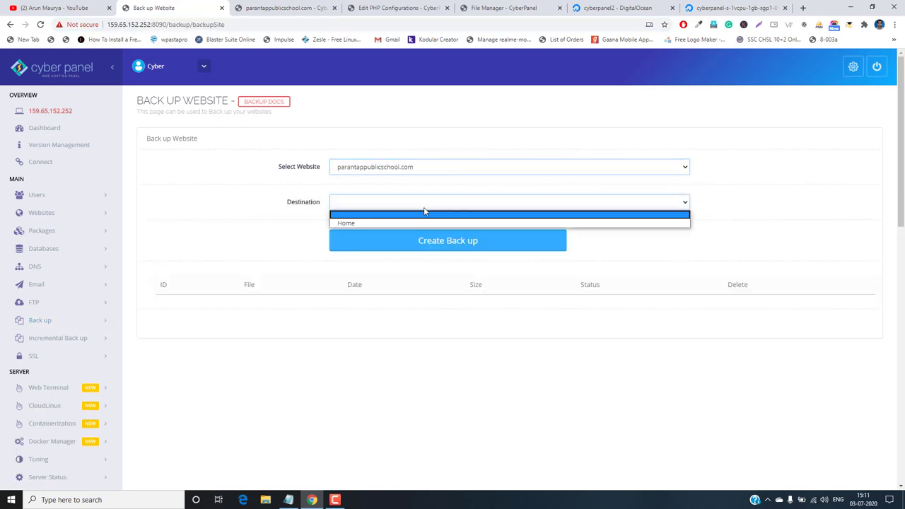
left_click(401, 223)
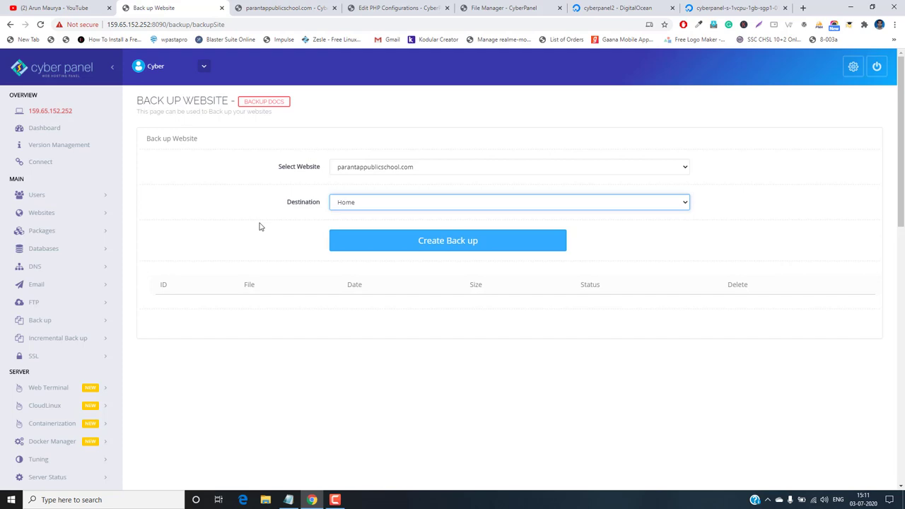
Review the resize options and backup offer of the DigitalOcean droplets, and return to CyberPanel's website backup page.
left_click(755, 8)
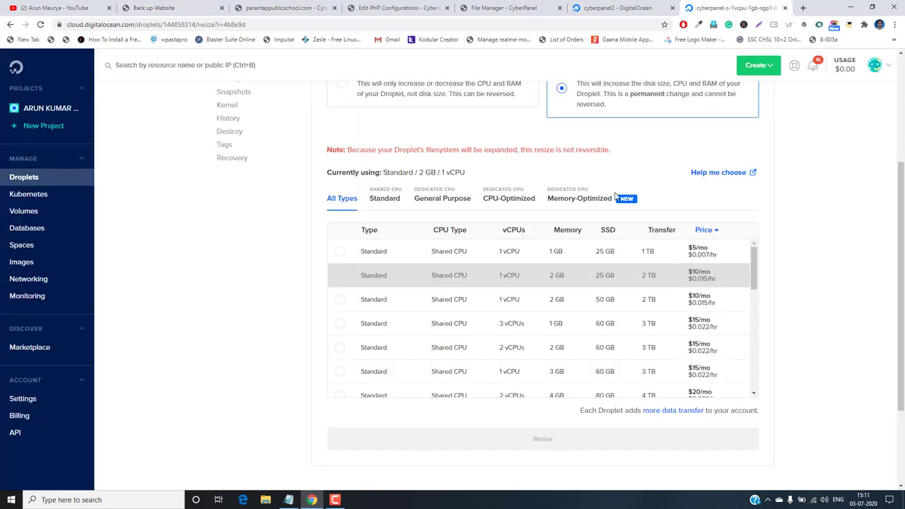
scroll(191, 269, "up", 2)
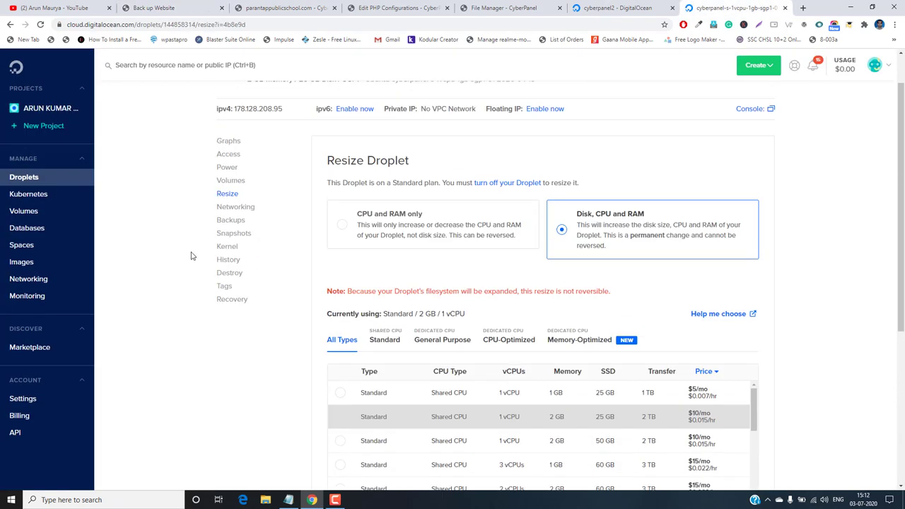
left_click(190, 6)
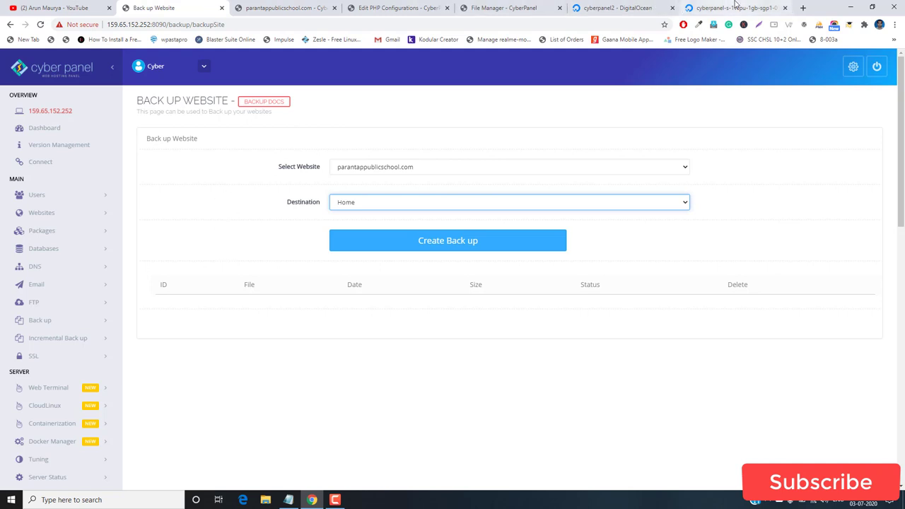
left_click(735, 7)
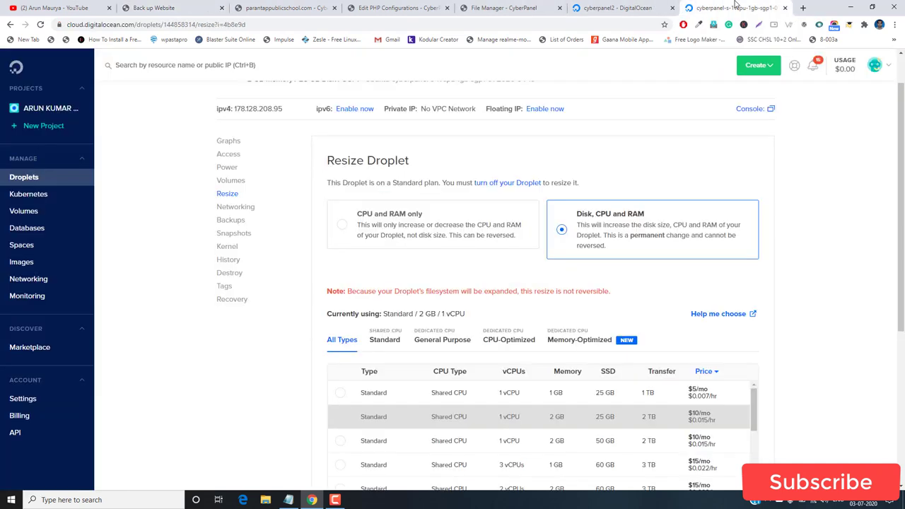
left_click(616, 7)
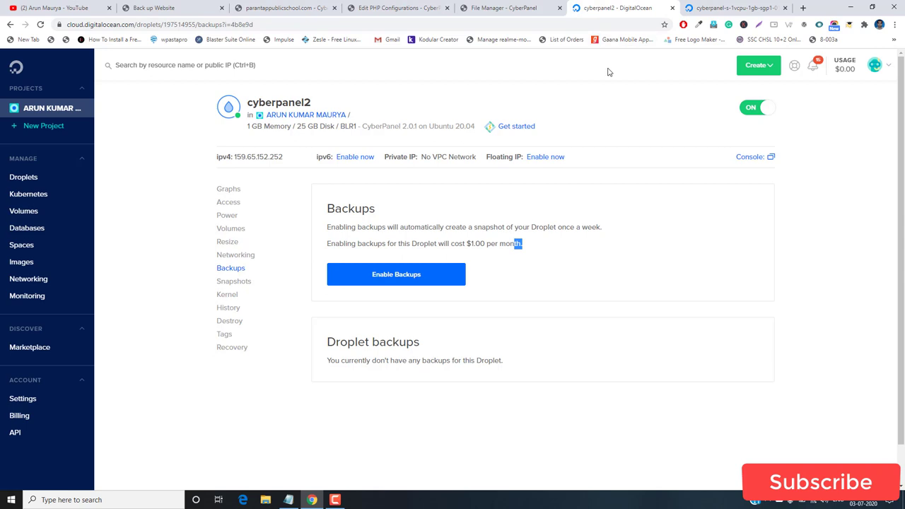
left_click(185, 7)
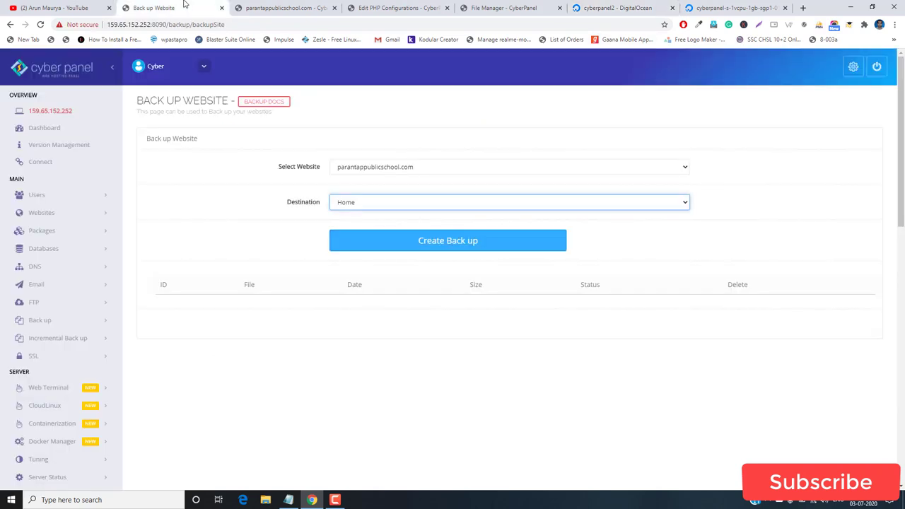